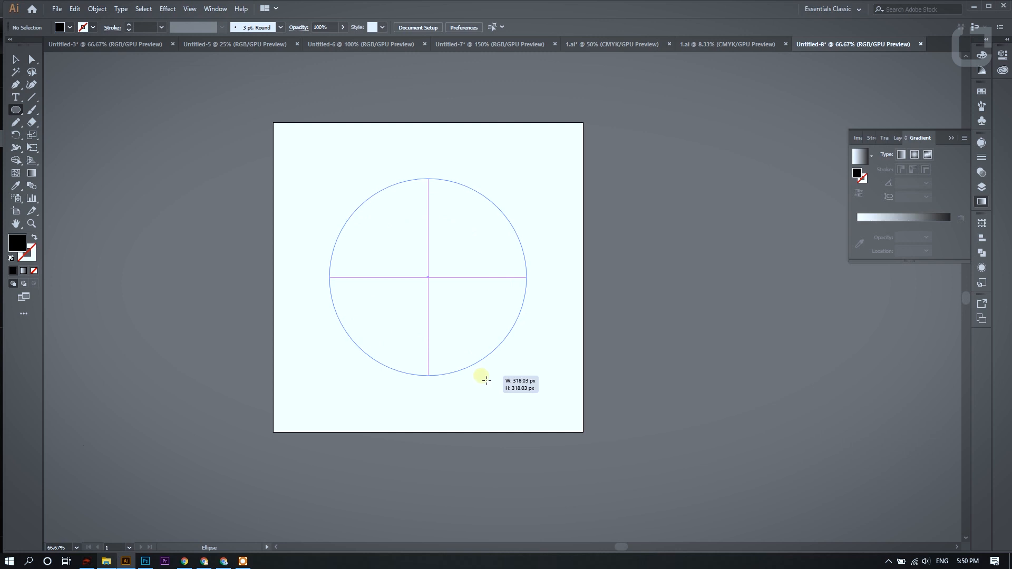
Turn the black circle into an unfilled ring with its stroke aligned inside, raising the stroke weight slightly above 21 pt
left_click(34, 237)
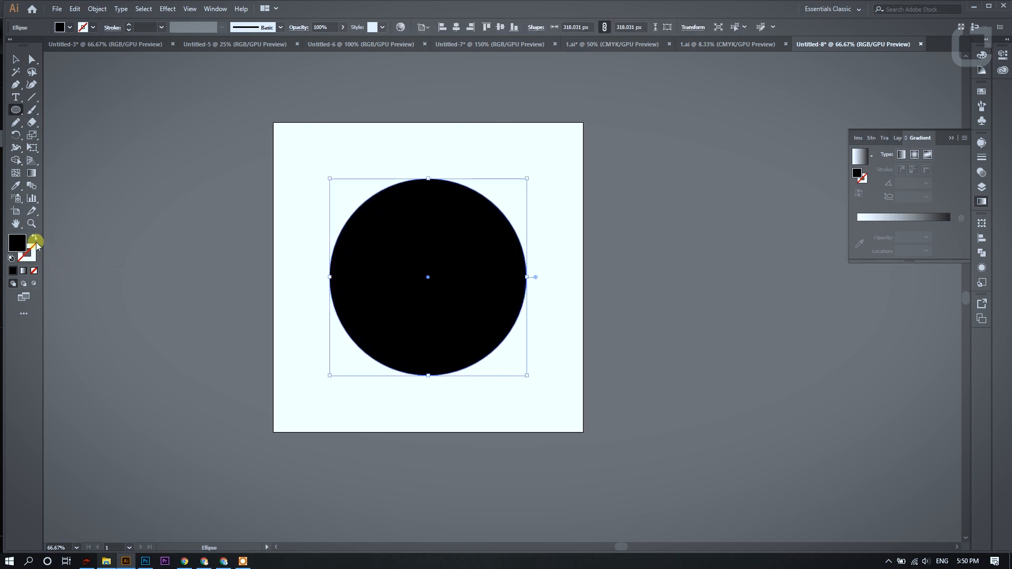
left_click(112, 28)
left_click(52, 82)
left_click(128, 26)
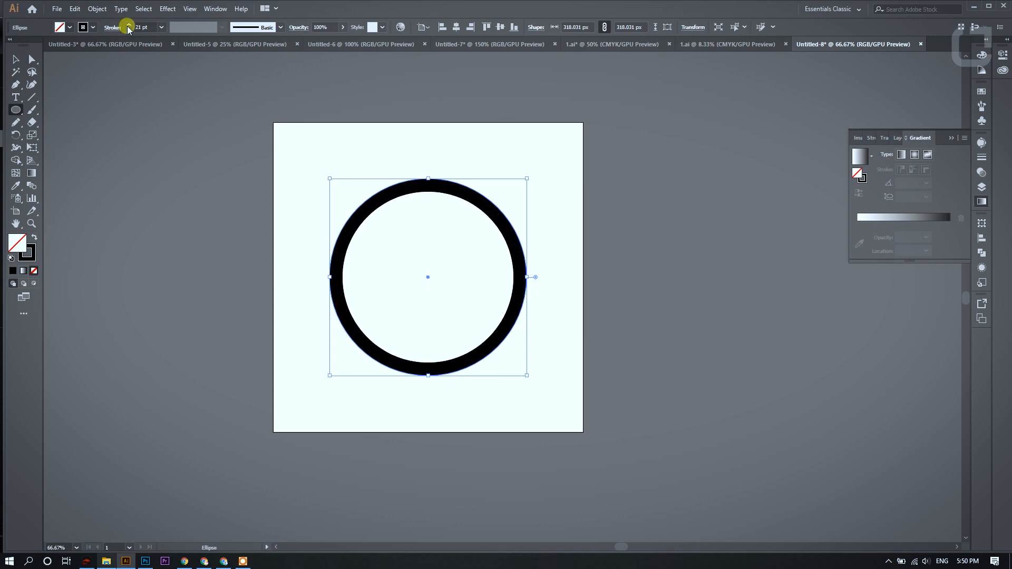
left_click(128, 24)
Expand the ring's appearance into a filled outline shape and deselect it
left_click(100, 9)
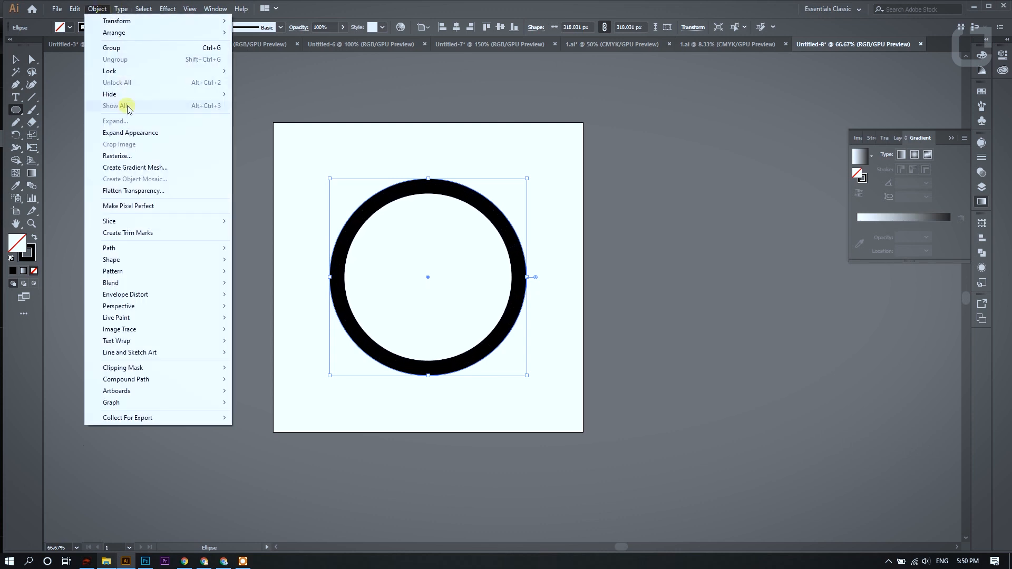
left_click(135, 130)
left_click(32, 60)
left_click(145, 102)
Duplicate the ring to its lower left and lower right, and align both copies to the artboard's vertical centre
left_click_drag(361, 217, 267, 313)
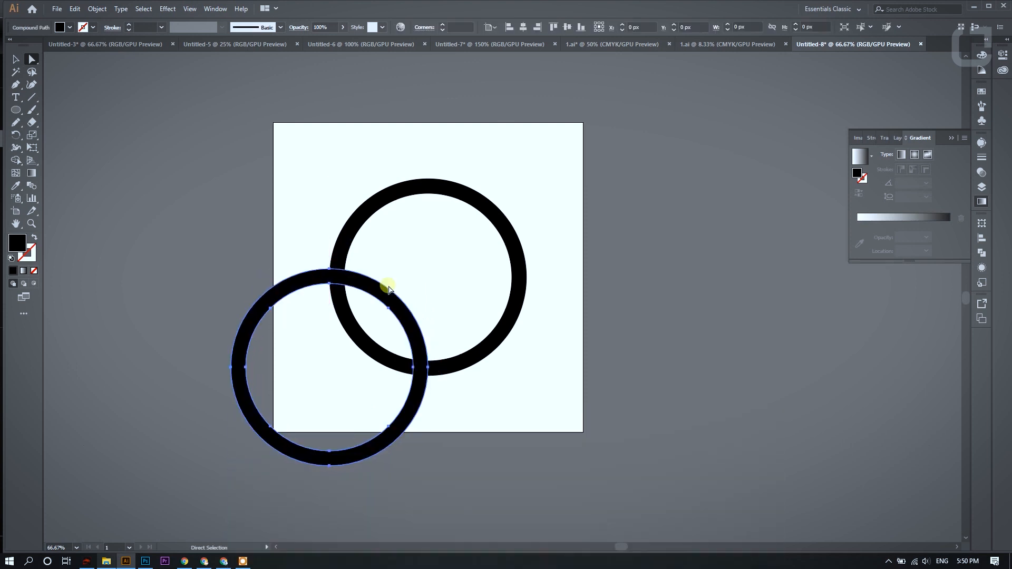
left_click_drag(363, 291, 549, 298)
left_click(414, 335, "shift")
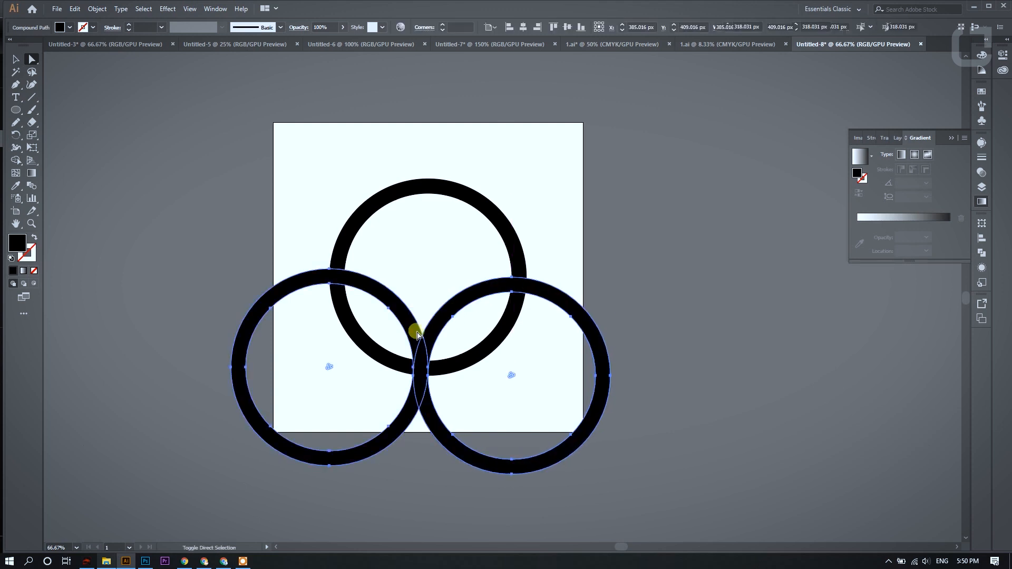
left_click(565, 30)
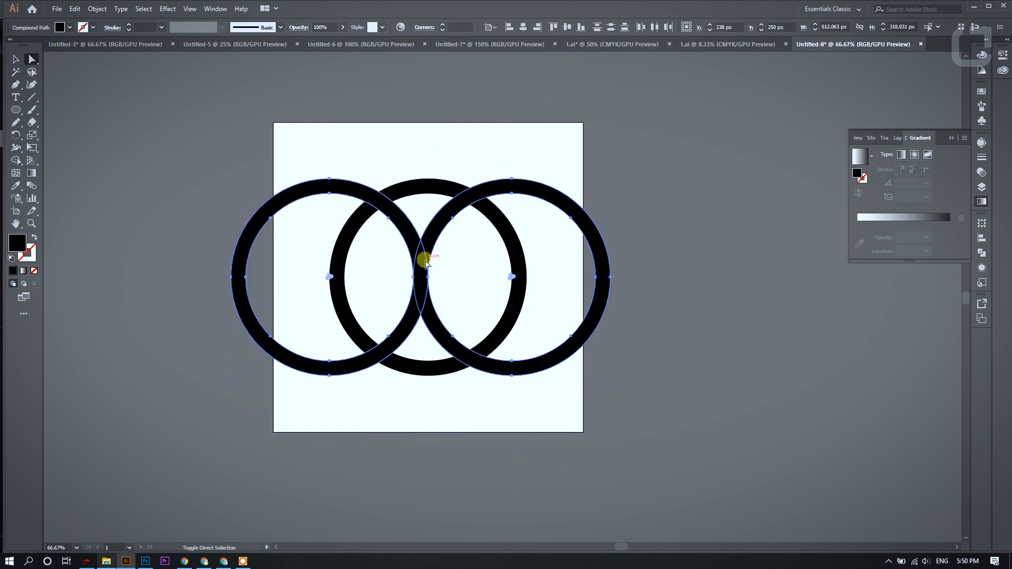
Group the two ring copies, centre them horizontally on the artboard and move them straight down to about Y 398 px
key("ctrl+g")
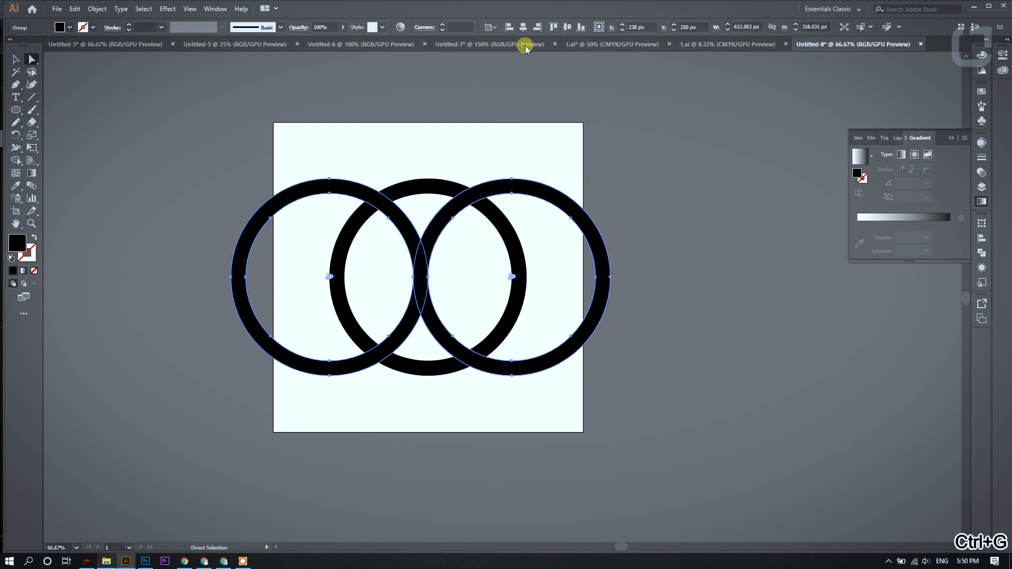
left_click(523, 28)
left_click_drag(431, 267, 431, 362)
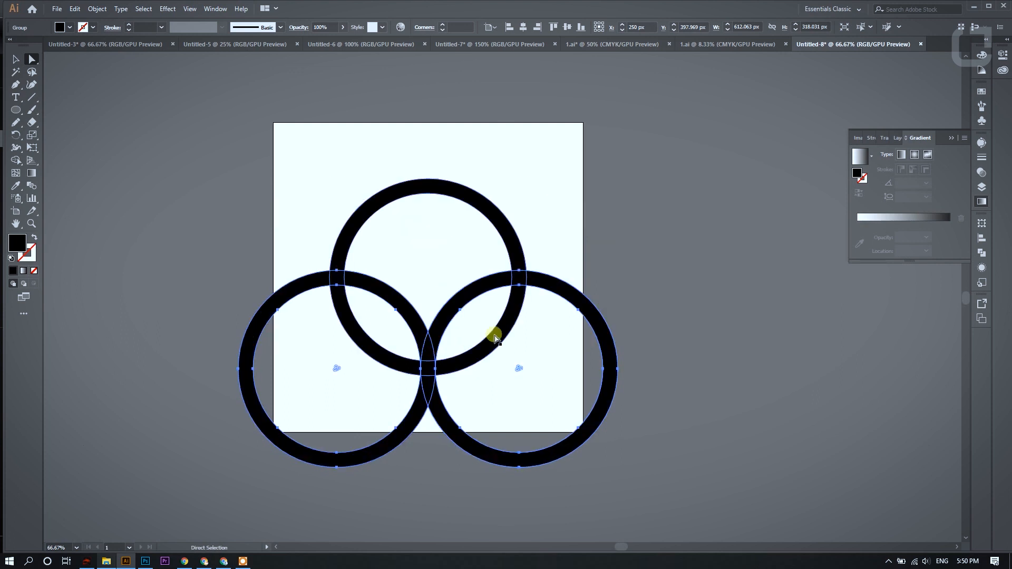
Remove the parts of the two lower rings outside the upper ring with the Shape Builder, keeping the inner arcs
key("ctrl+a")
left_click(16, 160)
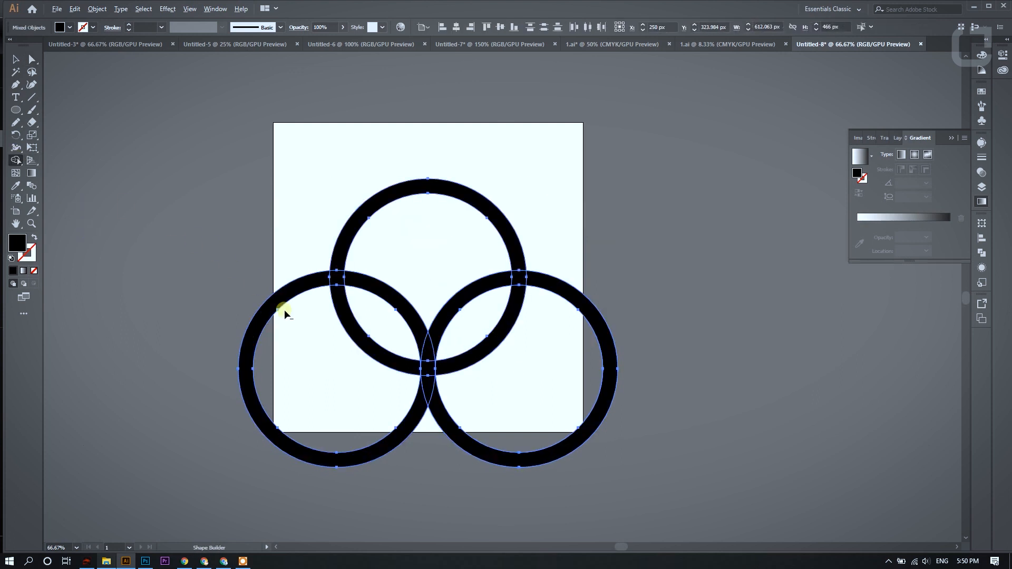
left_click_drag(284, 314, 387, 410)
left_click(418, 391, "alt")
left_click(32, 59)
left_click(222, 127)
Place two overlapping copies of the full ring below and left of the logo, offset horizontally by about 159 px, and select both
key("ctrl+plus")
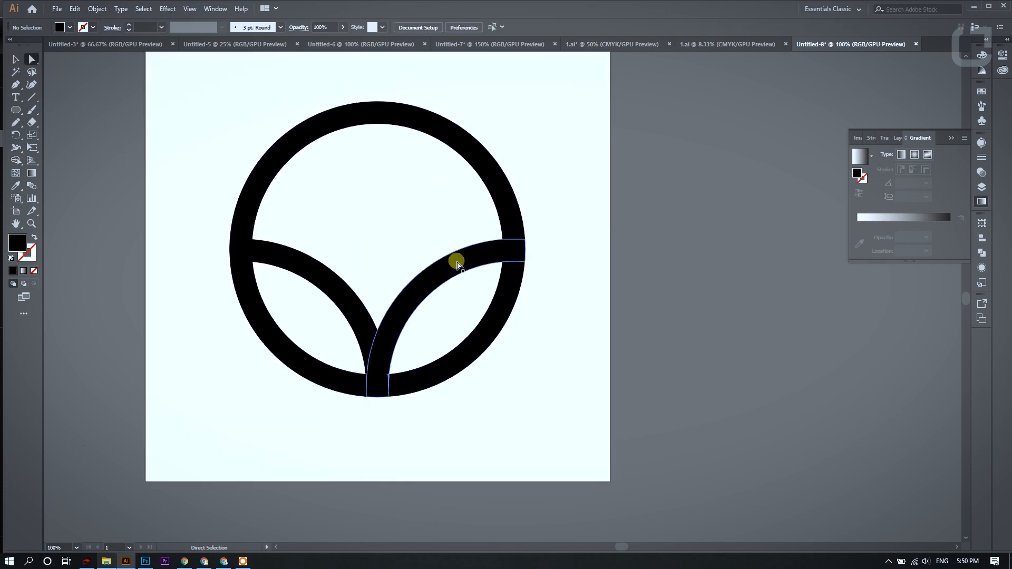
left_click_drag(510, 216, 354, 371)
key("ctrl+minus")
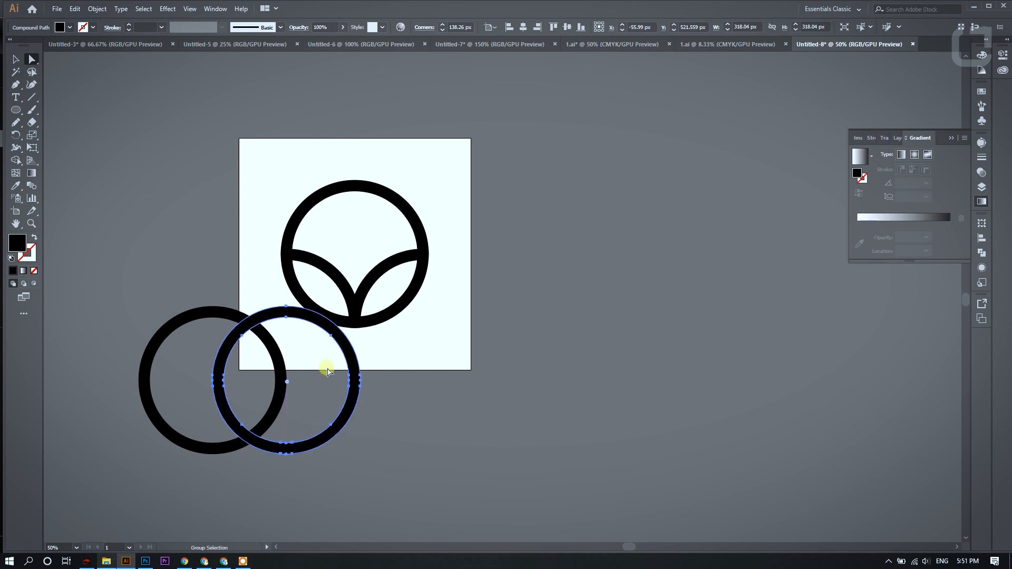
left_click(278, 376, "shift")
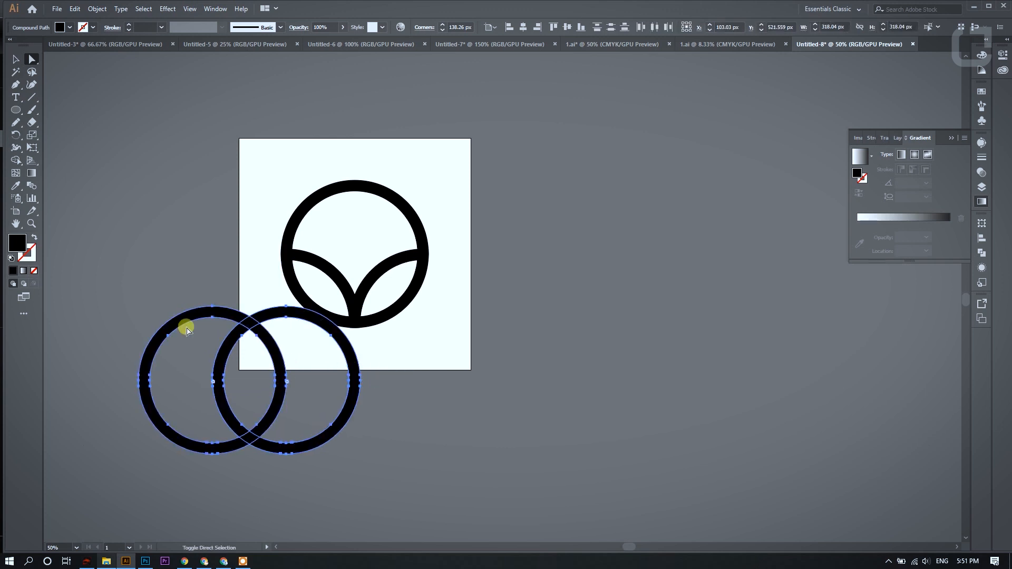
Remove the outer arcs of the two overlapping ring copies with the Shape Builder, then select the remaining petal outline
left_click(15, 162)
left_click(240, 314, "alt")
left_click(290, 332, "alt")
left_click(32, 59)
left_click(169, 295)
left_click_drag(169, 295, 289, 477)
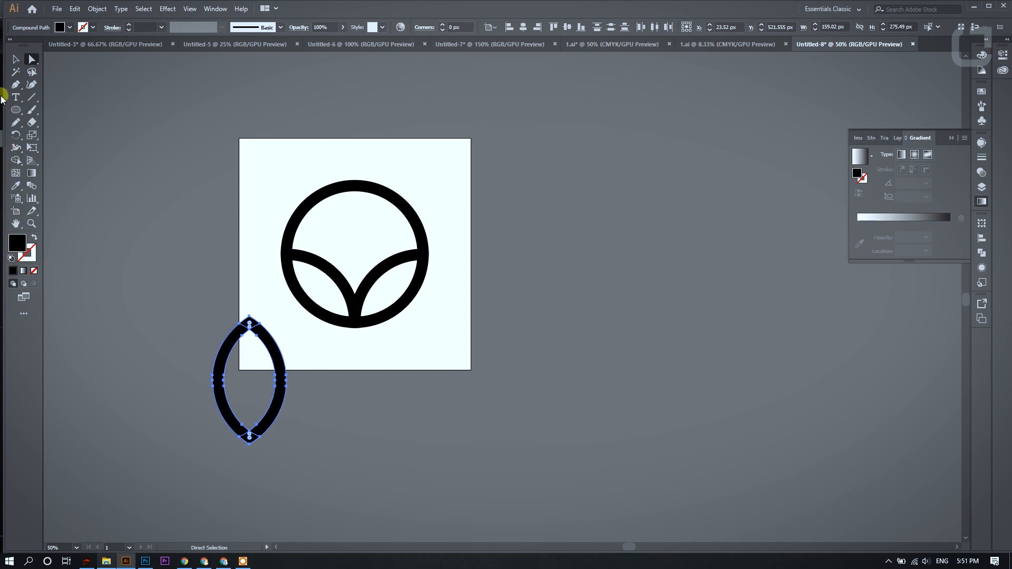
Centre the petal outline over the main ring and scale it down until its lower tip fits inside the ring
left_click(15, 62)
left_click_drag(245, 336, 357, 208)
scroll(351, 238, "up", 1)
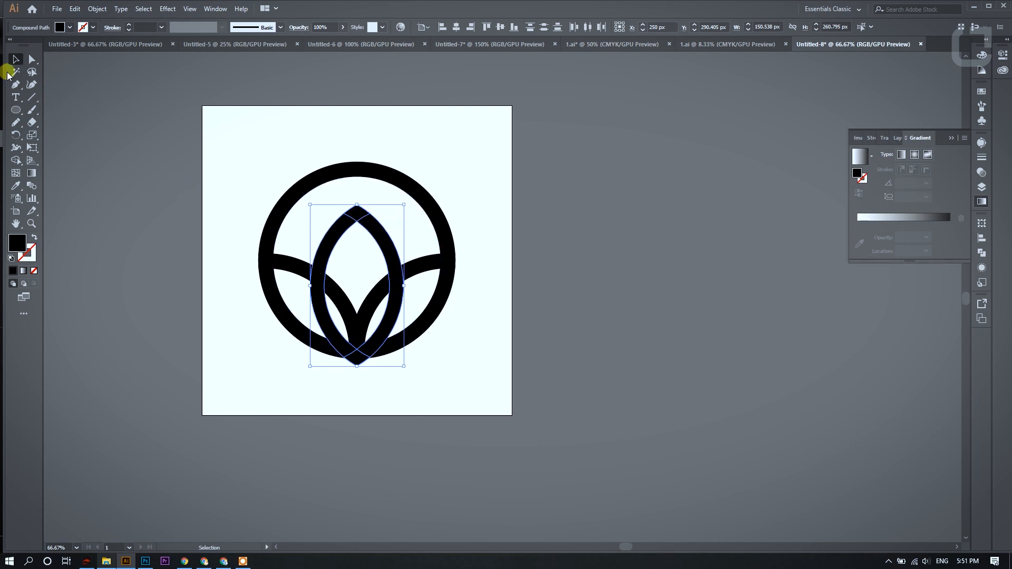
scroll(469, 413, "up", 1)
scroll(321, 317, "up", 1)
left_click(302, 139)
left_click_drag(307, 142, 307, 154)
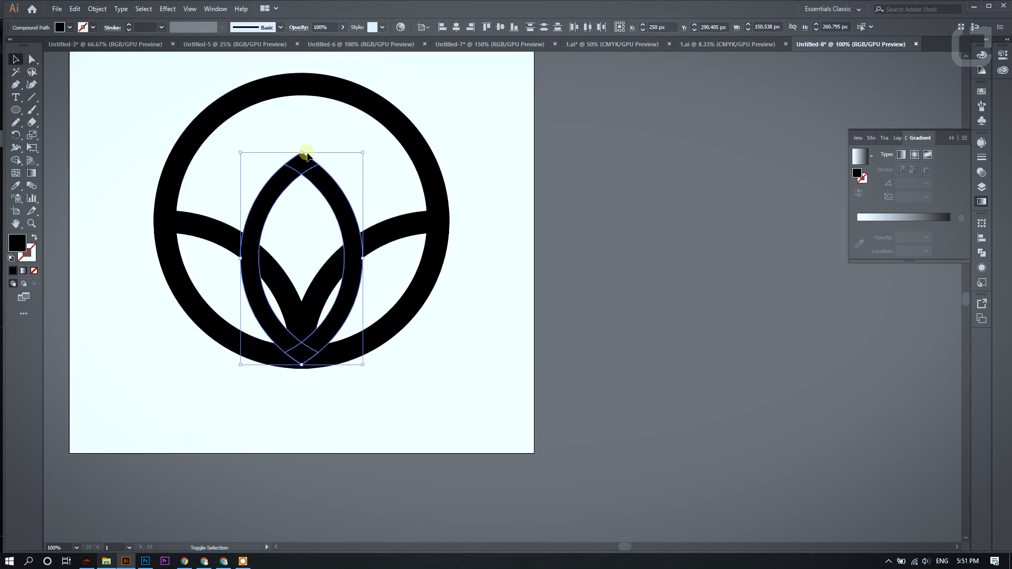
Select the petal with both curved arcs and remove the petal's portions below the arcs with the Shape Builder
left_click(31, 55)
left_click(216, 226, "shift")
left_click(332, 262, "shift")
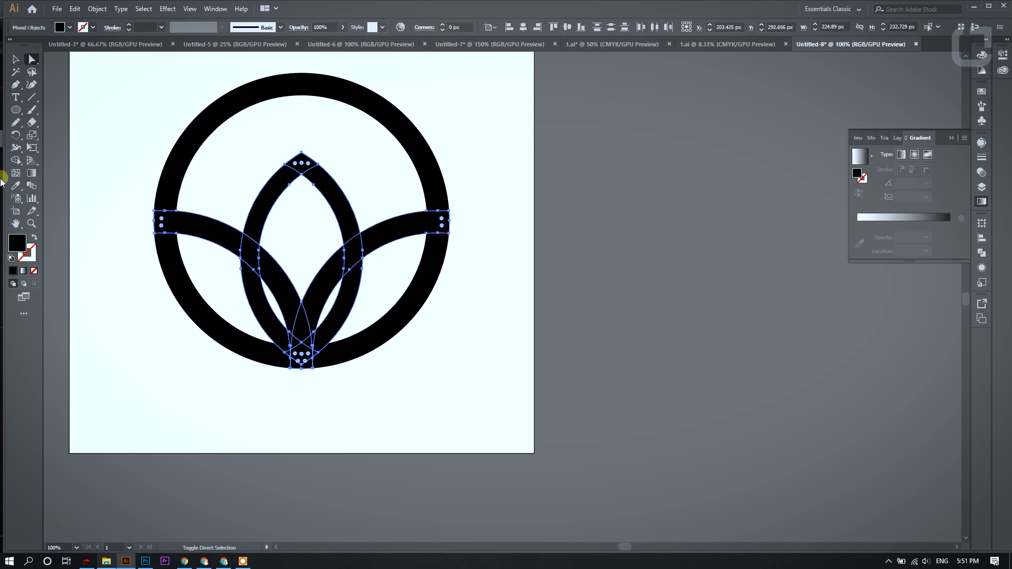
left_click(17, 161)
scroll(238, 309, "up", 1)
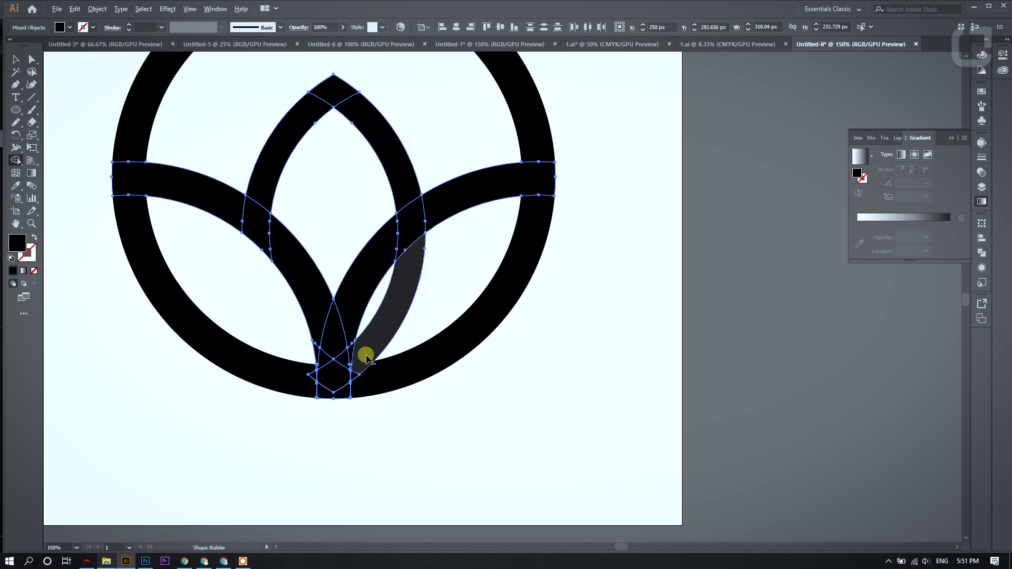
left_click(362, 374)
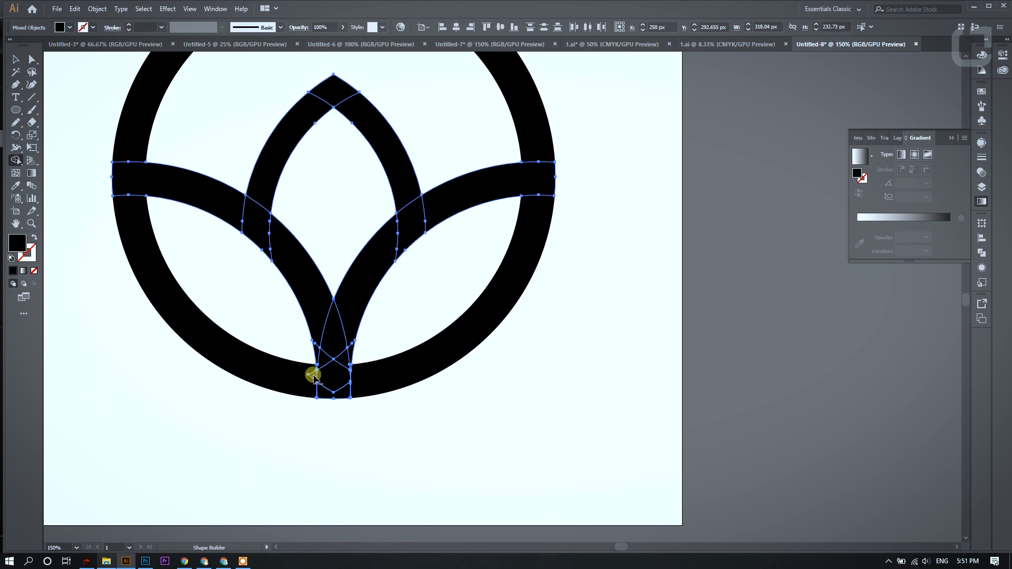
left_click(29, 58)
left_click(62, 105)
Offset the paths of the left and right curved arcs by 10 px with miter joins
scroll(333, 285, "down", 1)
scroll(351, 255, "up", 1)
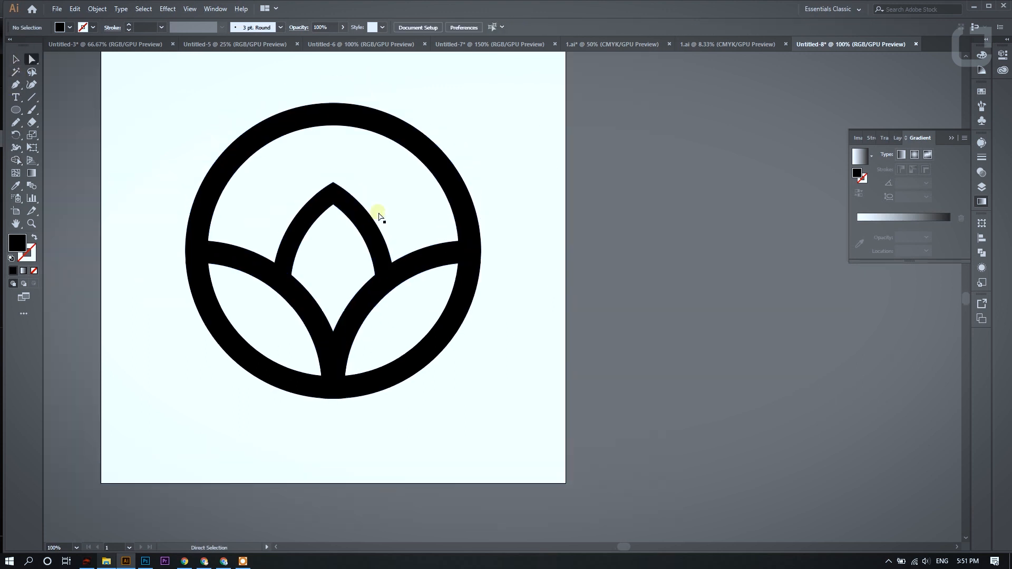
left_click(242, 254)
left_click(415, 264, "shift")
left_click(97, 8)
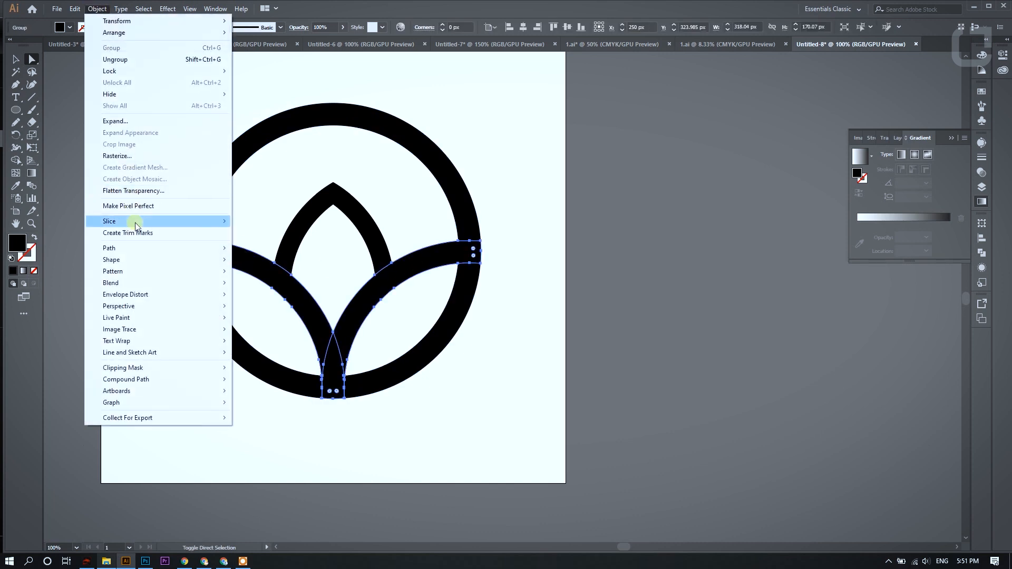
mouse_move(203, 264)
left_click(264, 286)
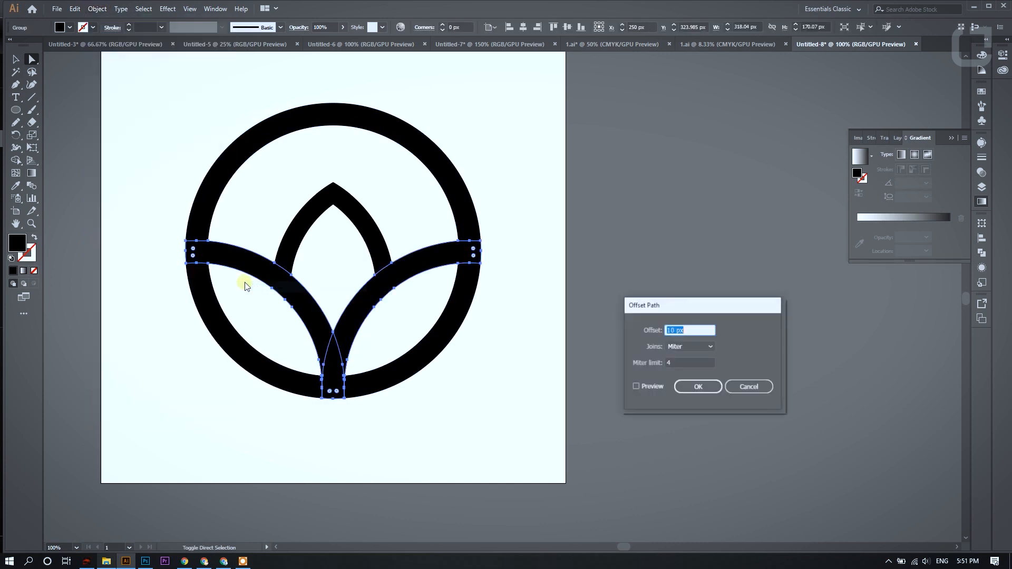
left_click(638, 387)
left_click(685, 387)
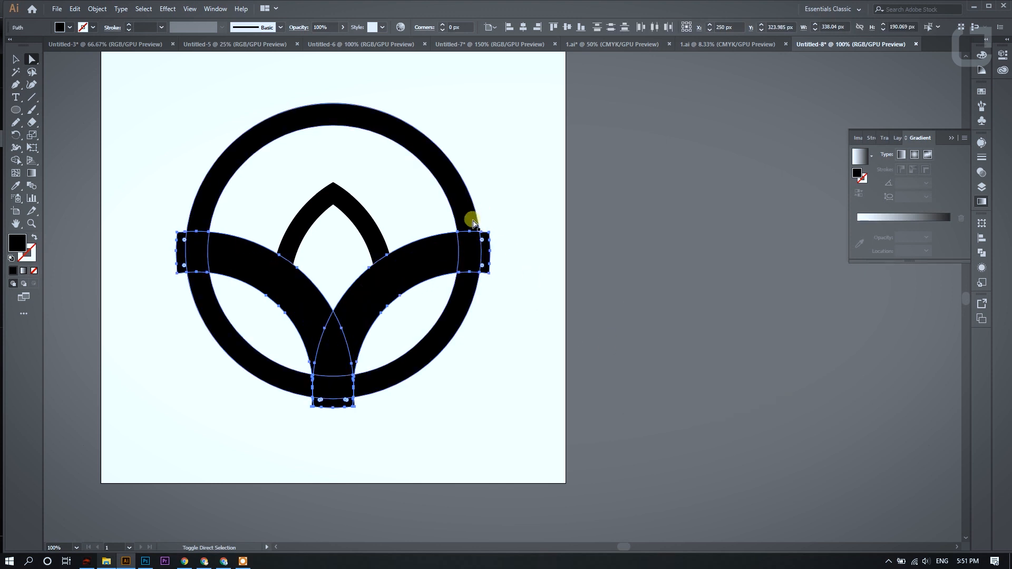
Select the ring, arcs and offset shapes, and use the Shape Builder to cut gaps in the ring above both arc ends
left_click(470, 255, "shift")
left_click(227, 257, "shift")
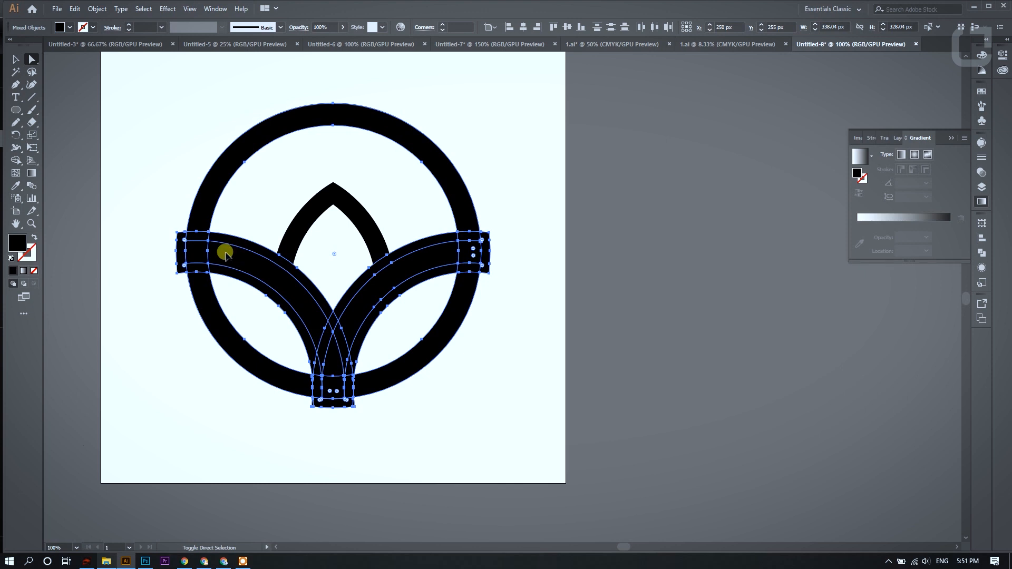
left_click(16, 160)
left_click_drag(188, 232, 379, 271)
left_click_drag(470, 235, 484, 243)
left_click(31, 59)
left_click(220, 283)
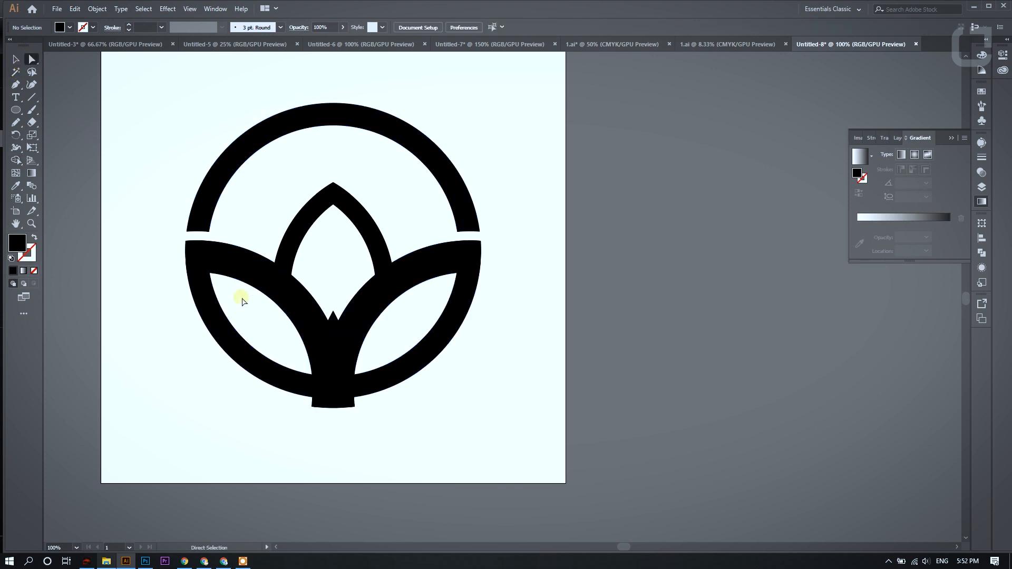
Delete the leftover offset shapes around the left and right arcs
left_click(299, 325)
key("Delete")
left_click(375, 308)
left_click(406, 316)
left_click(394, 293)
key("Delete")
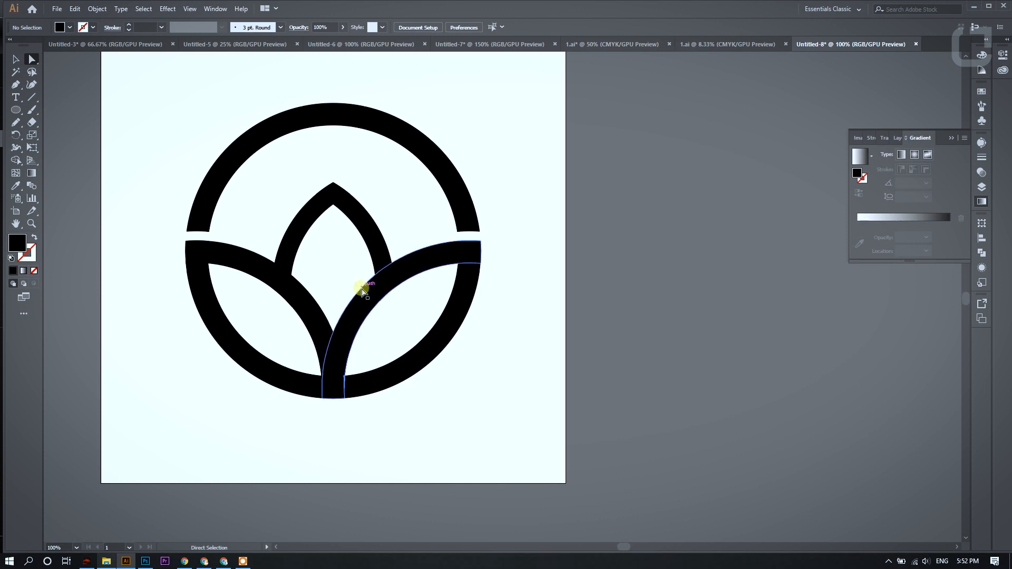
Offset both curved arcs by 10 px again to prepare a gap for the central petal
scroll(334, 290, "down", 1)
scroll(221, 178, "up", 1)
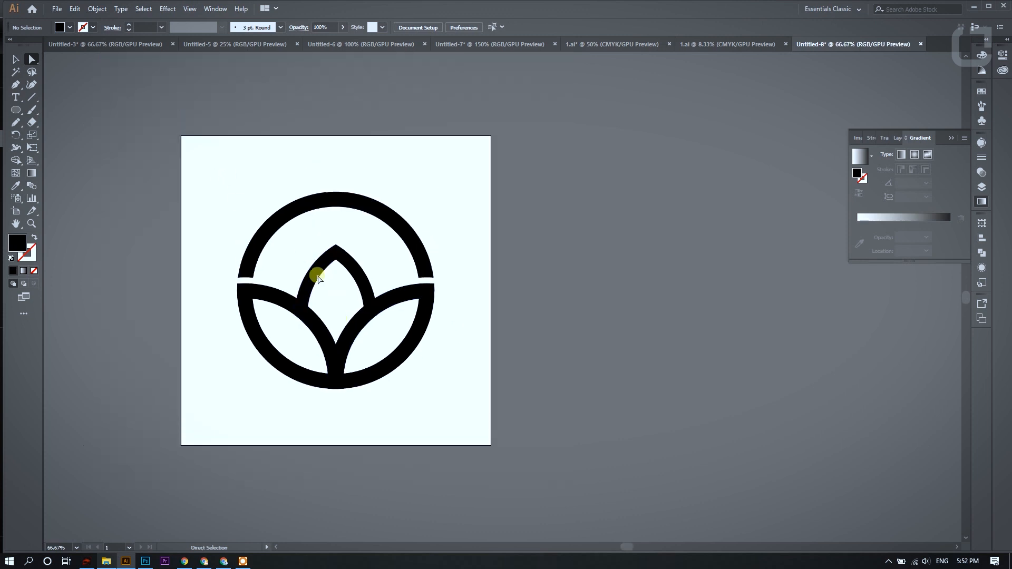
scroll(318, 278, "up", 2)
left_click(373, 339)
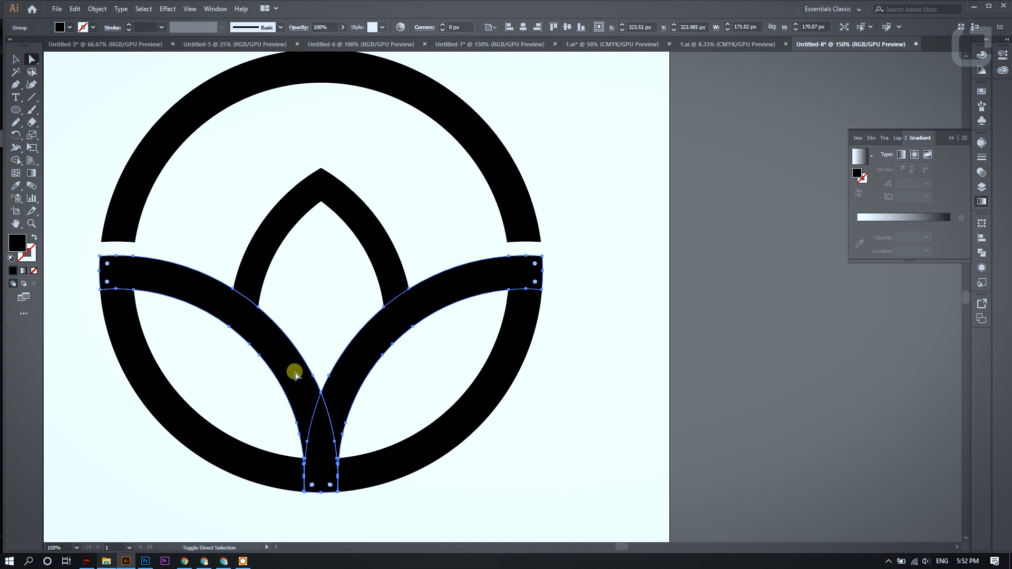
left_click(97, 9)
mouse_move(138, 248)
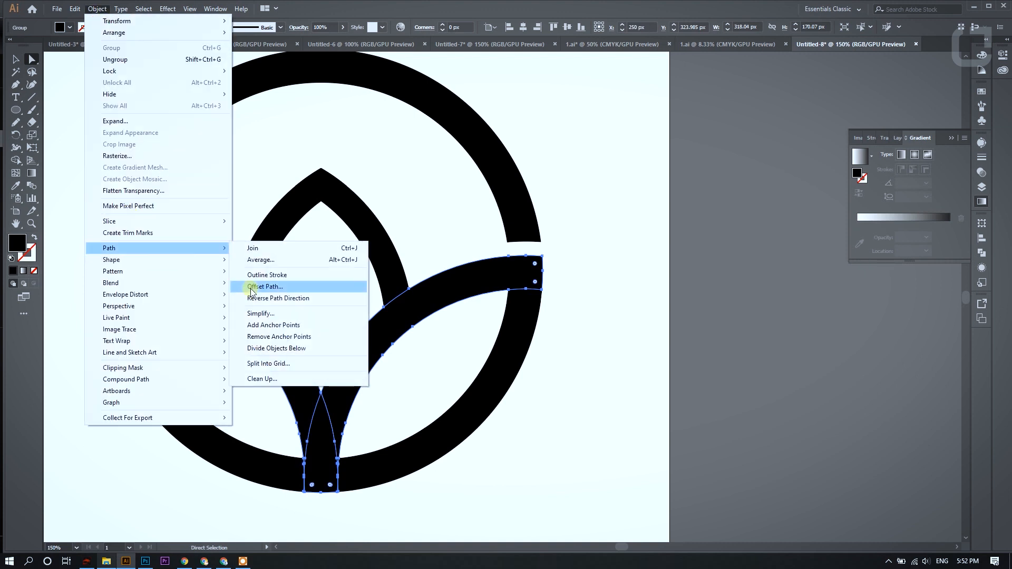
left_click(252, 289)
key("Return")
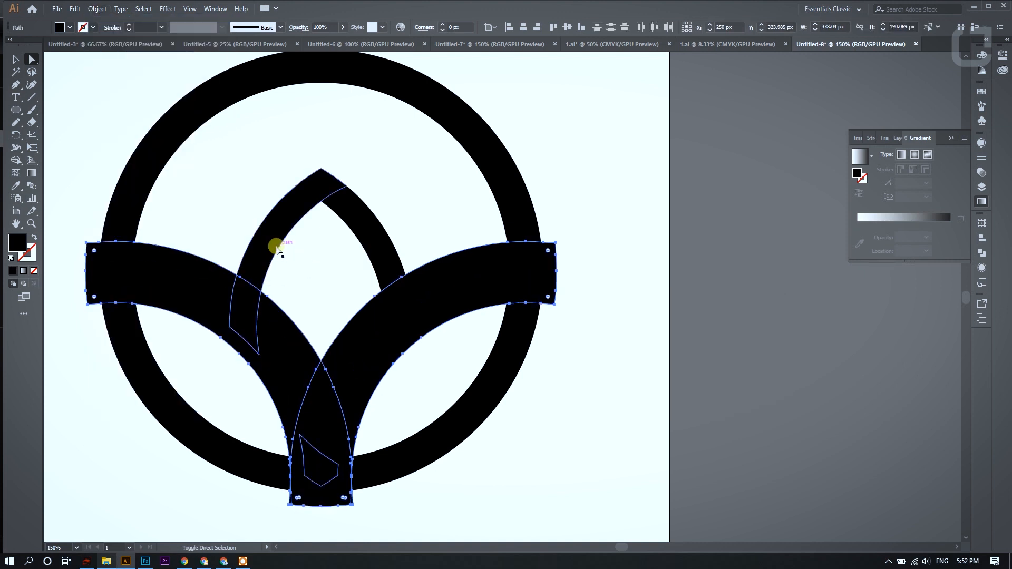
Trim the central petal's lower ends against the offset shapes with the Shape Builder and clear the leftover offset and petal pieces
left_click(381, 234, "shift")
left_click(18, 163)
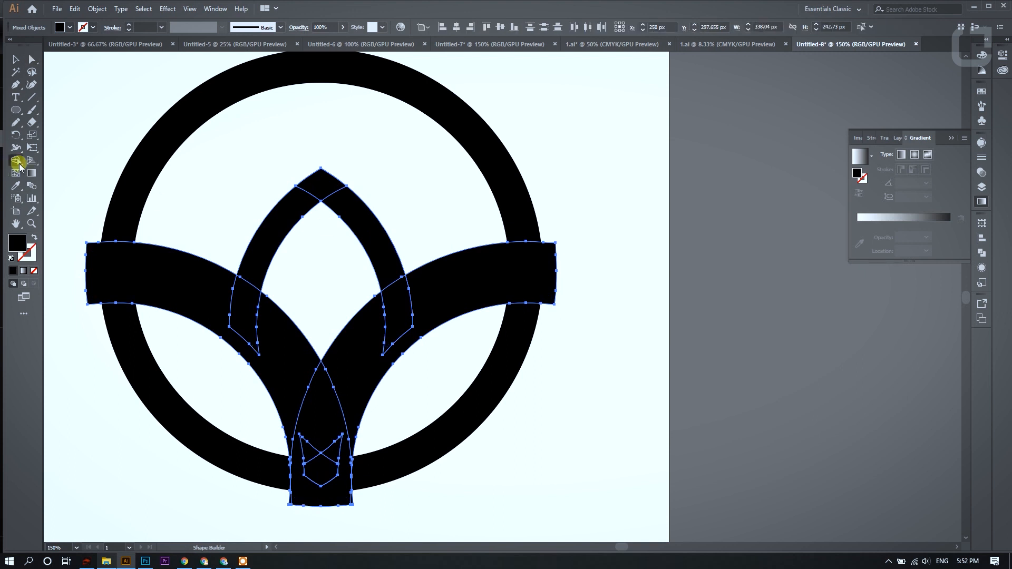
left_click_drag(221, 312, 249, 315)
mouse_move(320, 426)
left_mouse_down()
mouse_move(396, 323)
mouse_move(344, 389)
left_mouse_up()
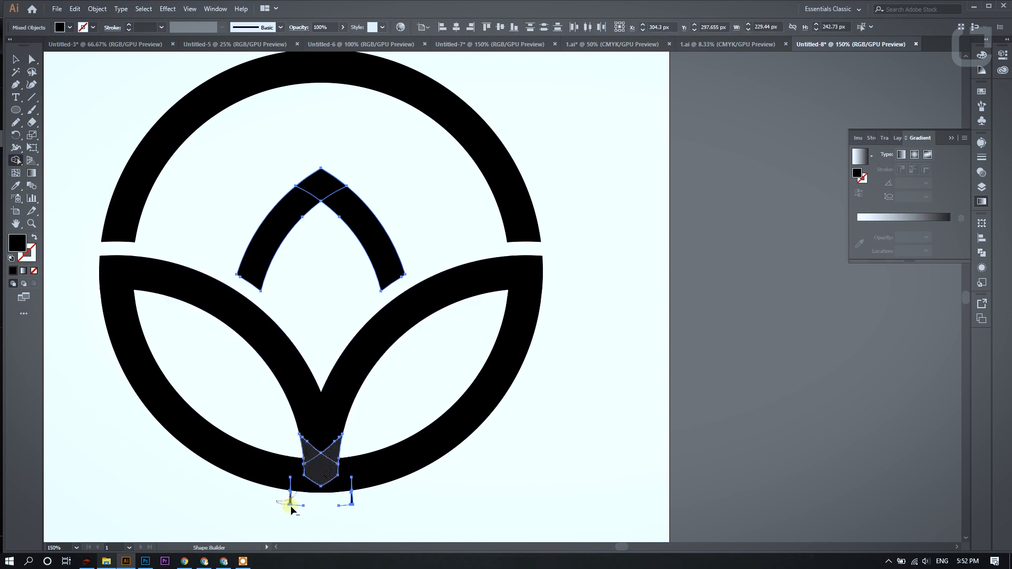
left_click_drag(345, 494, 348, 492)
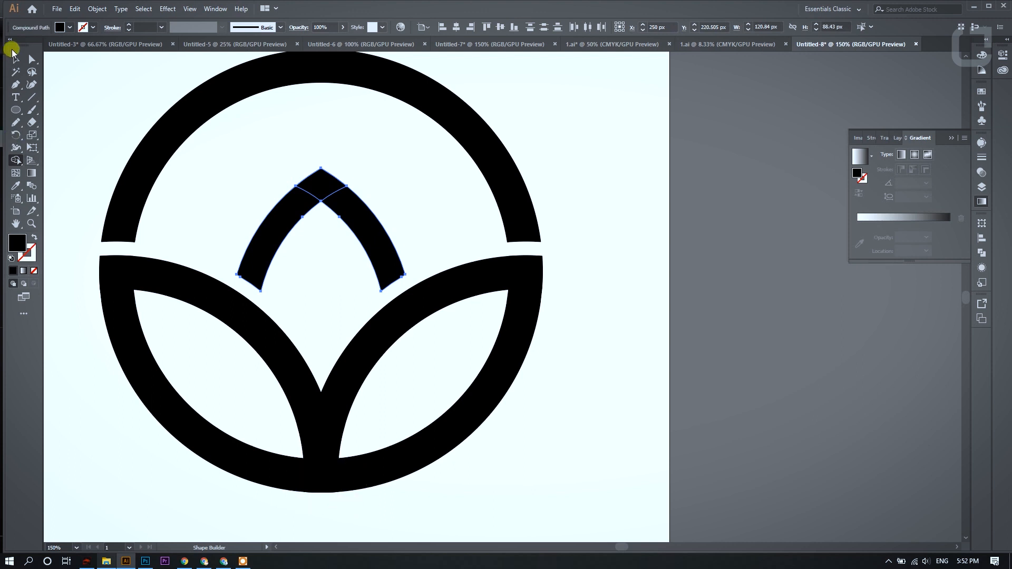
left_click(33, 60)
left_click(74, 78)
Duplicate the split ring straight down, centring the copy at about Y 298 px
scroll(393, 209, "down", 2)
scroll(415, 197, "up", 3)
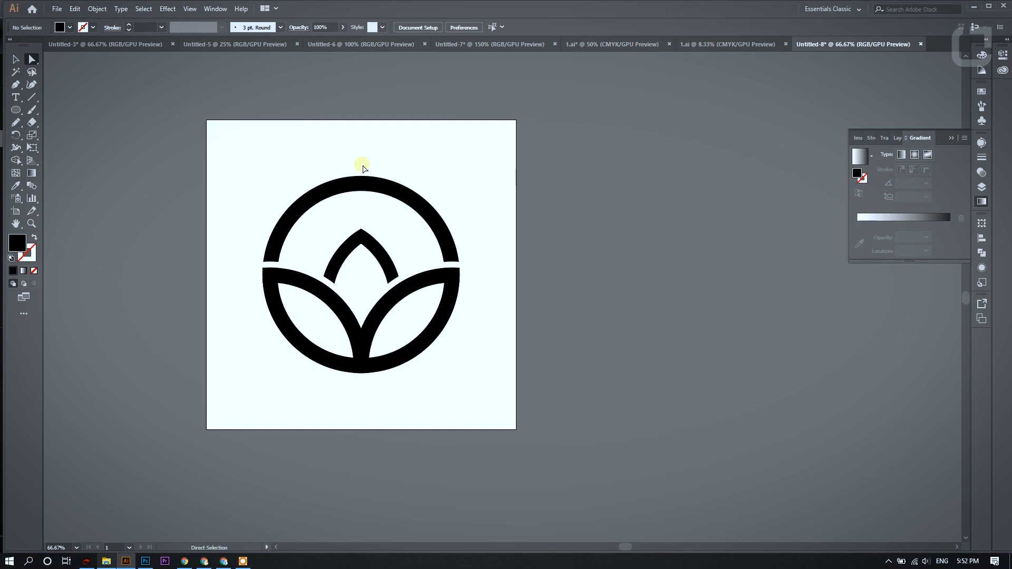
scroll(396, 169, "up", 1)
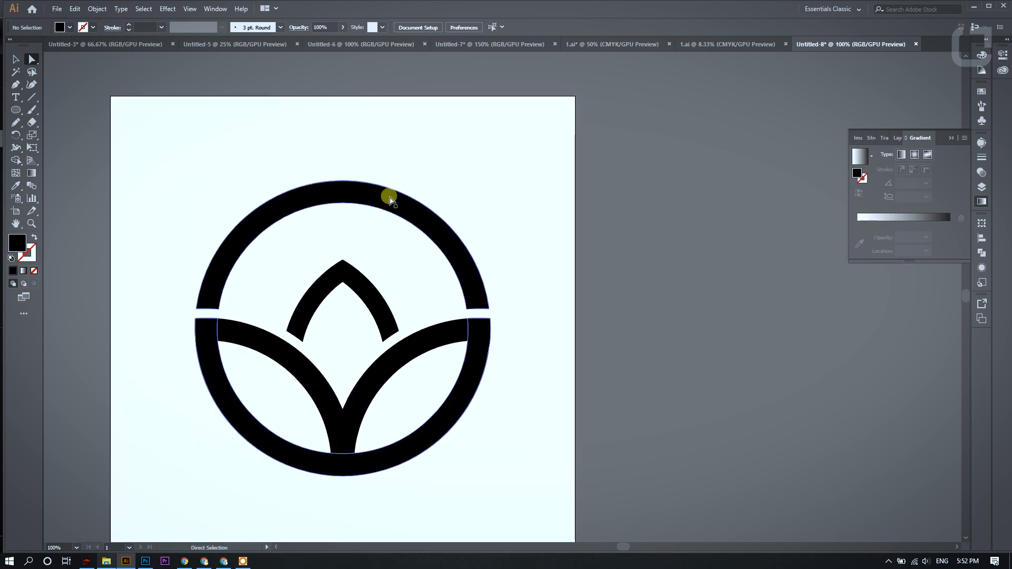
left_click_drag(390, 200, 391, 245)
key("v")
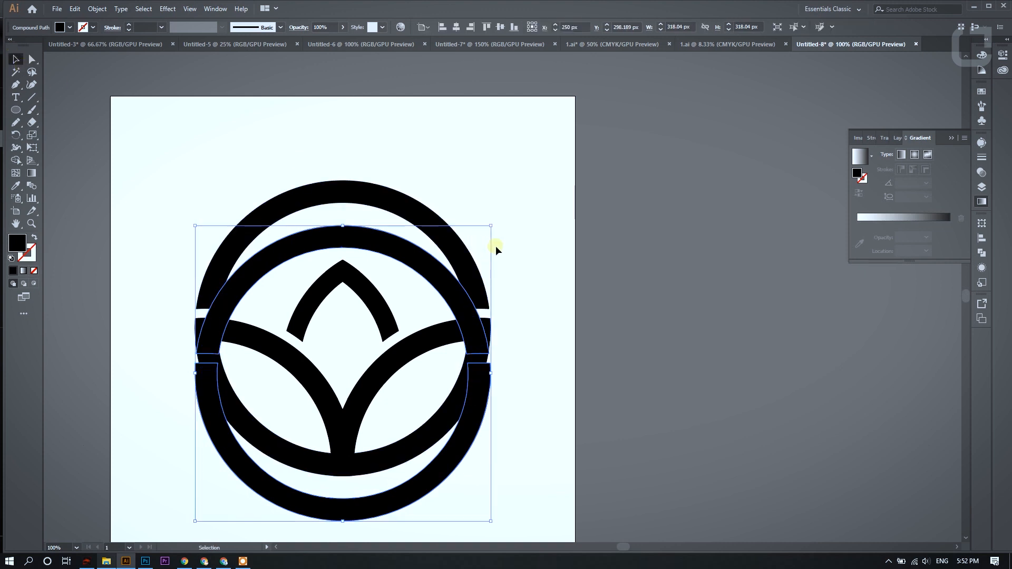
Scale the copied ring down to about 217 px wide, group it, and centre it vertically inside the outer ring
left_click_drag(496, 228, 443, 233)
left_click_drag(403, 306, 402, 256)
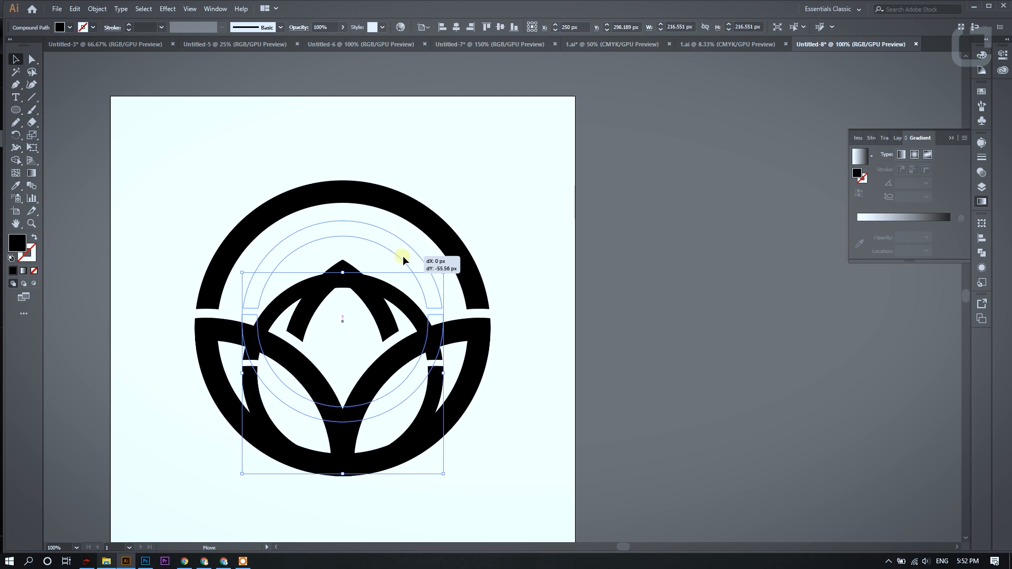
left_click_drag(404, 260, 404, 261)
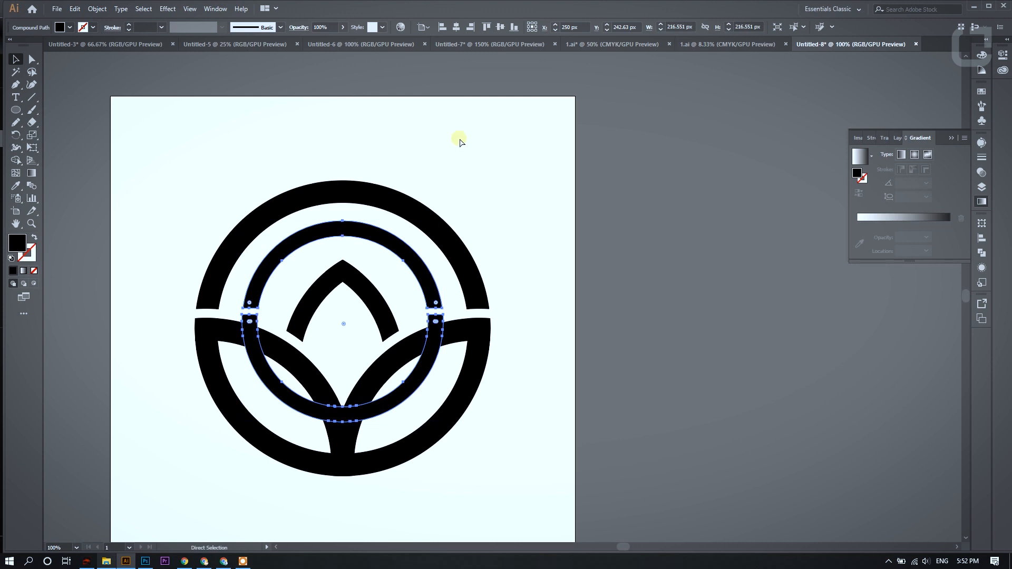
key("ctrl+g")
left_click(500, 27)
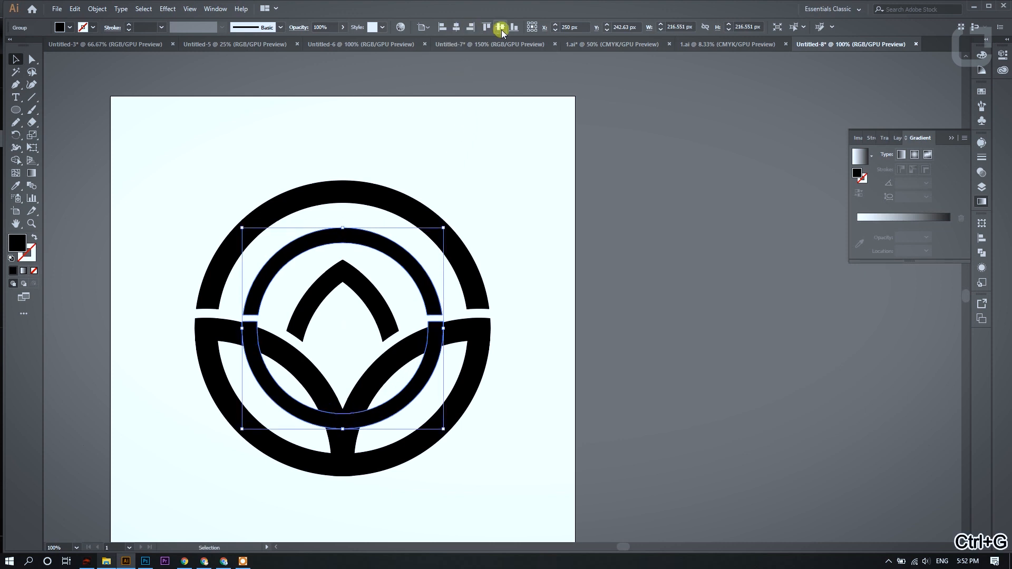
left_click(484, 76)
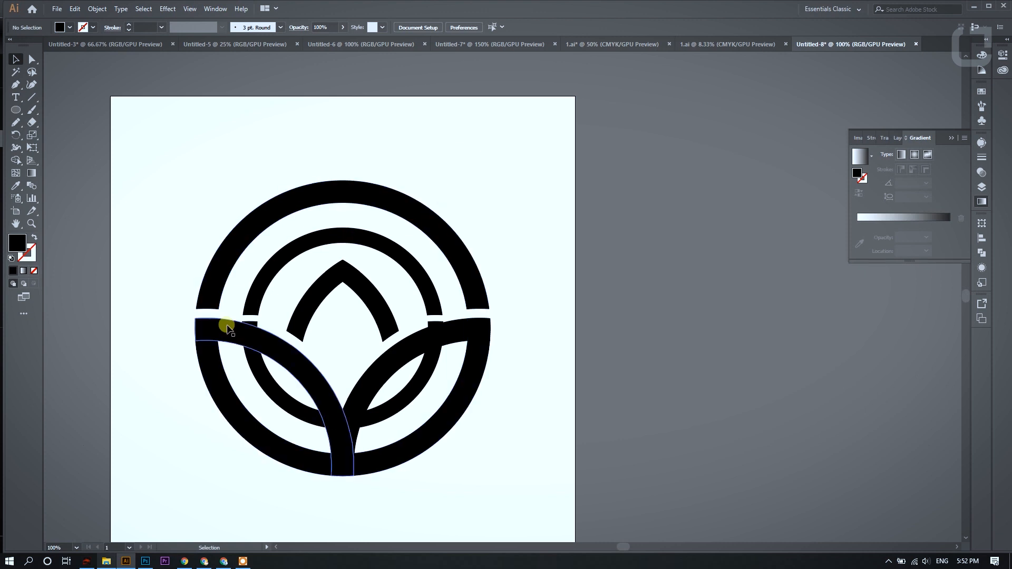
Offset the two curved side arcs by 25 px
left_click(229, 329)
left_click(98, 9)
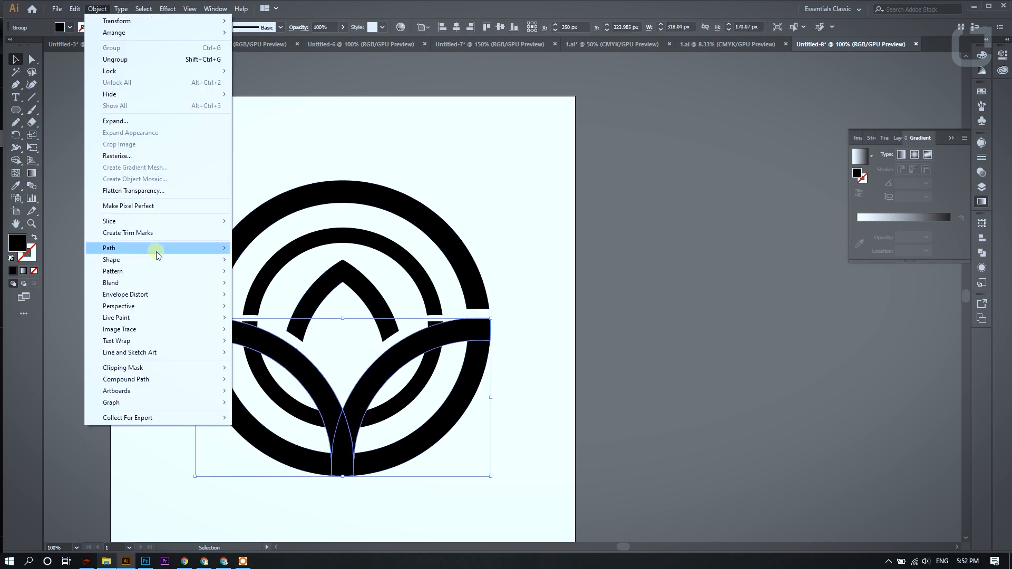
mouse_move(159, 248)
left_click(305, 289)
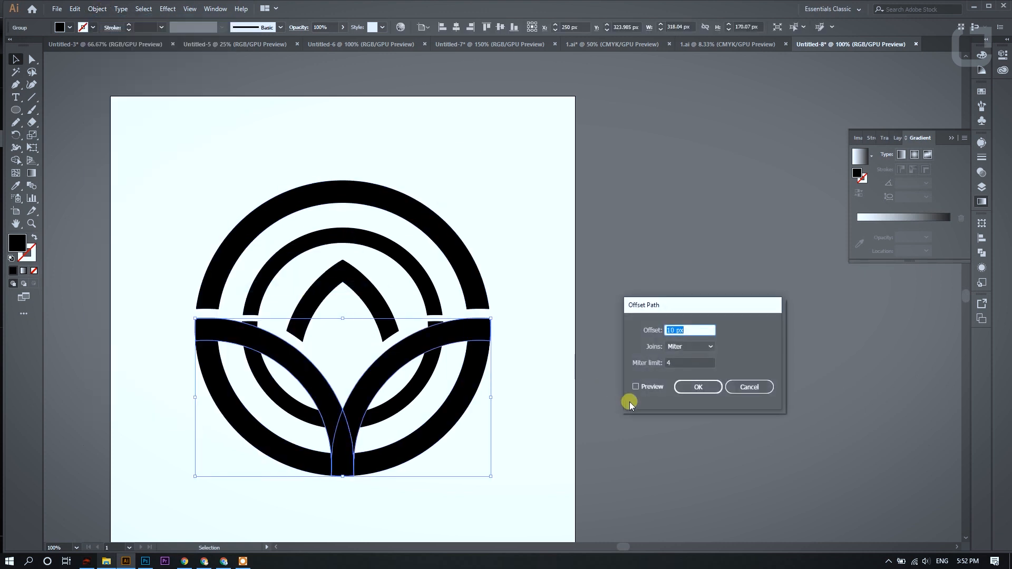
left_click(635, 386)
left_click_drag(691, 335, 662, 337)
type("25")
key("Return")
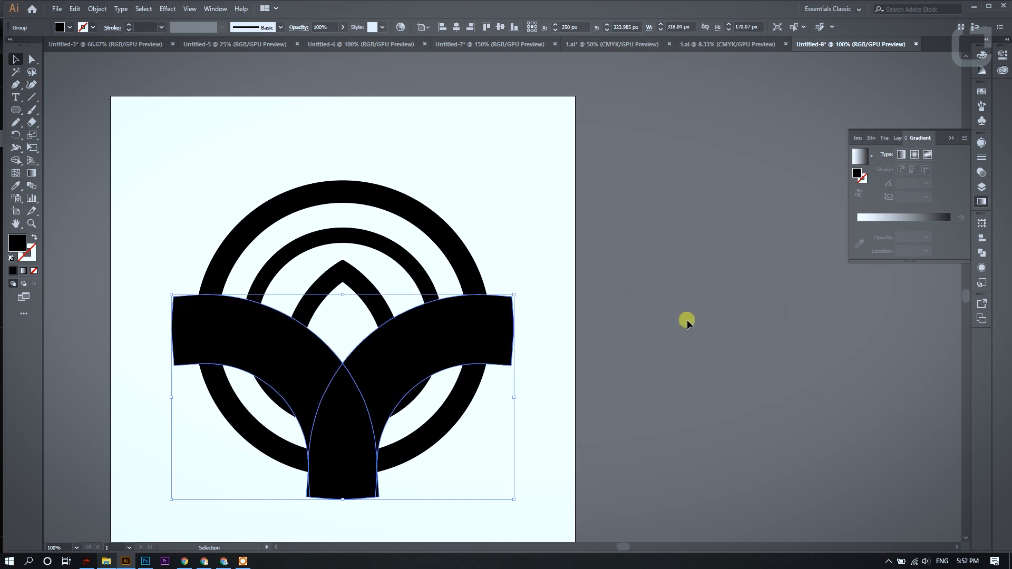
Trim the inner ring against the offset shapes with the Shape Builder, leaving only its upper arc above the central petal
left_click(274, 264, "shift")
left_click(17, 160)
mouse_move(168, 283)
left_mouse_down()
mouse_move(253, 339)
mouse_move(328, 469)
mouse_move(343, 409)
mouse_move(432, 312)
mouse_move(407, 411)
left_mouse_up()
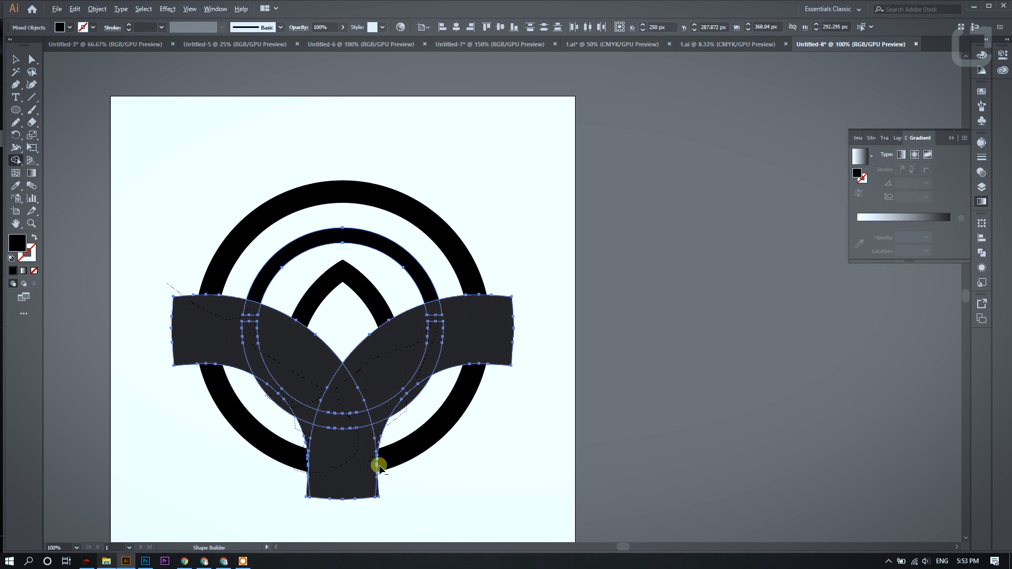
left_click_drag(340, 469, 313, 497)
left_click(32, 59)
left_click(196, 102)
Divide the outer ring with Pathfinder so its upper arc and lower part become separate shapes
scroll(358, 149, "down", 1)
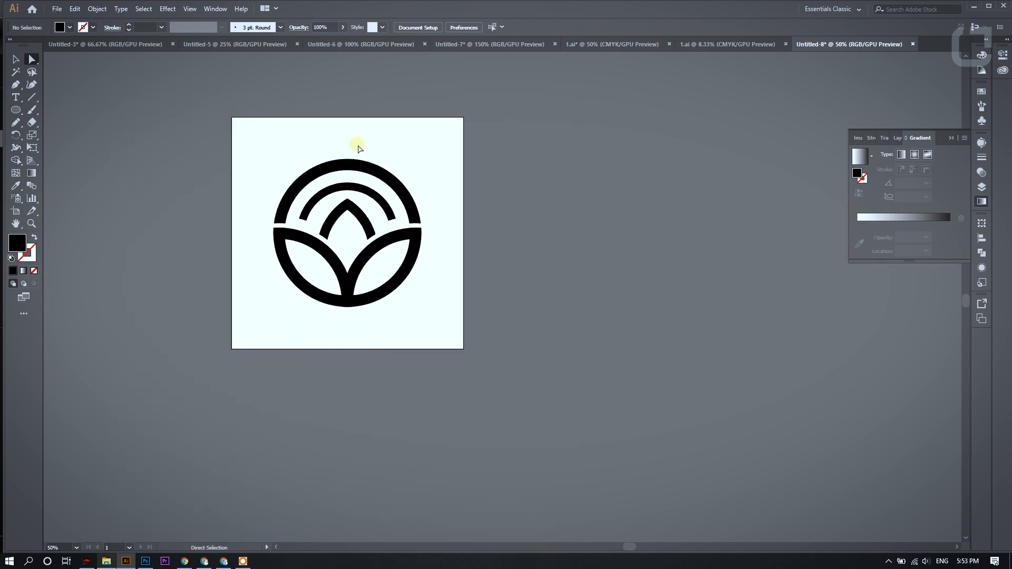
scroll(367, 175, "up", 3)
scroll(350, 153, "up", 2)
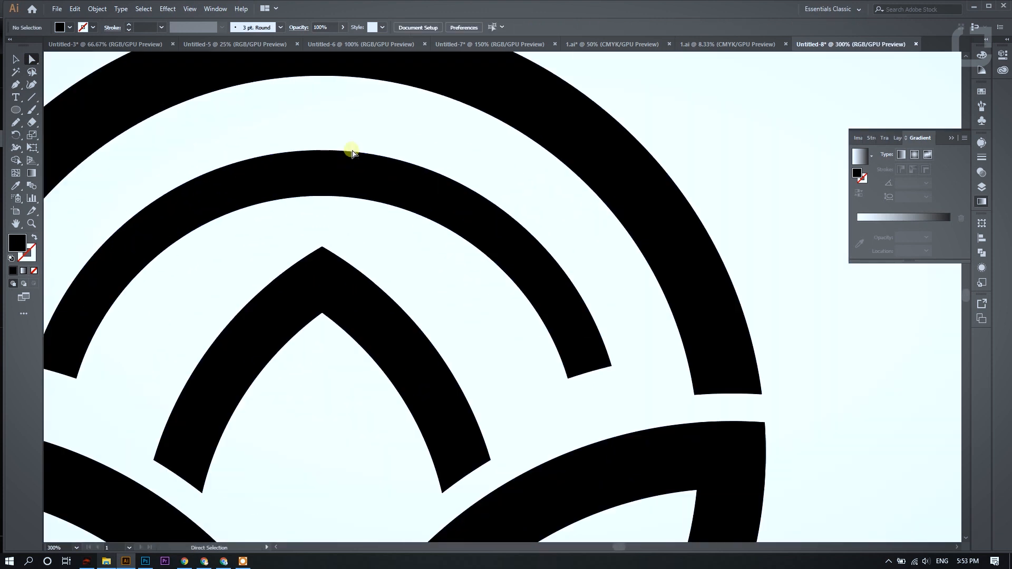
scroll(380, 163, "down", 2)
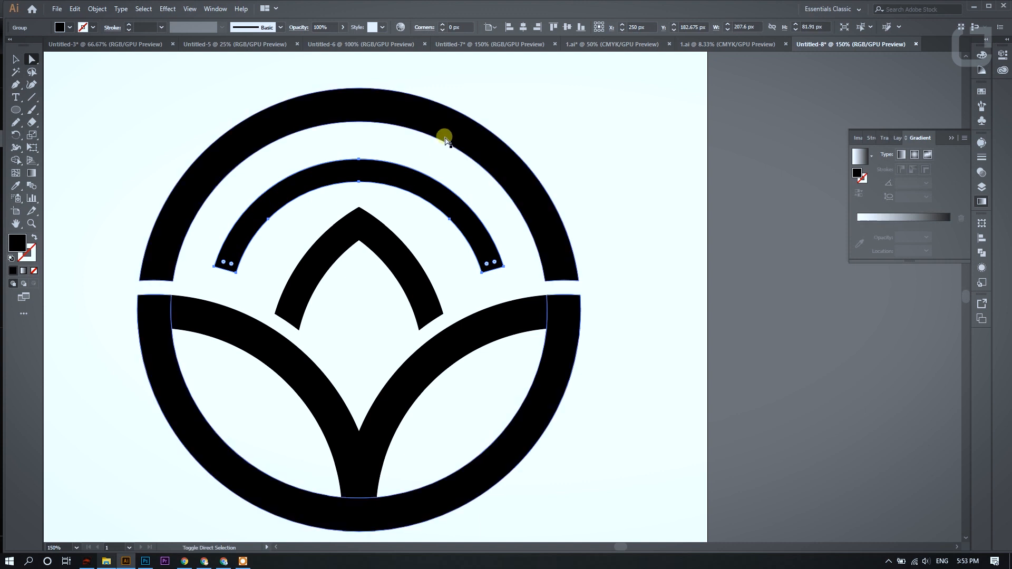
left_click(203, 172)
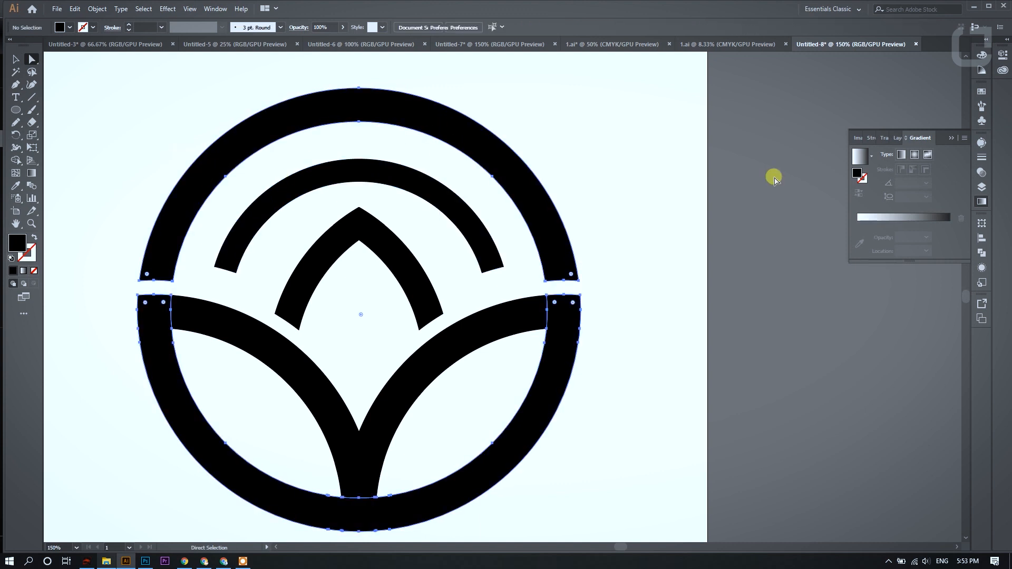
left_click(982, 255)
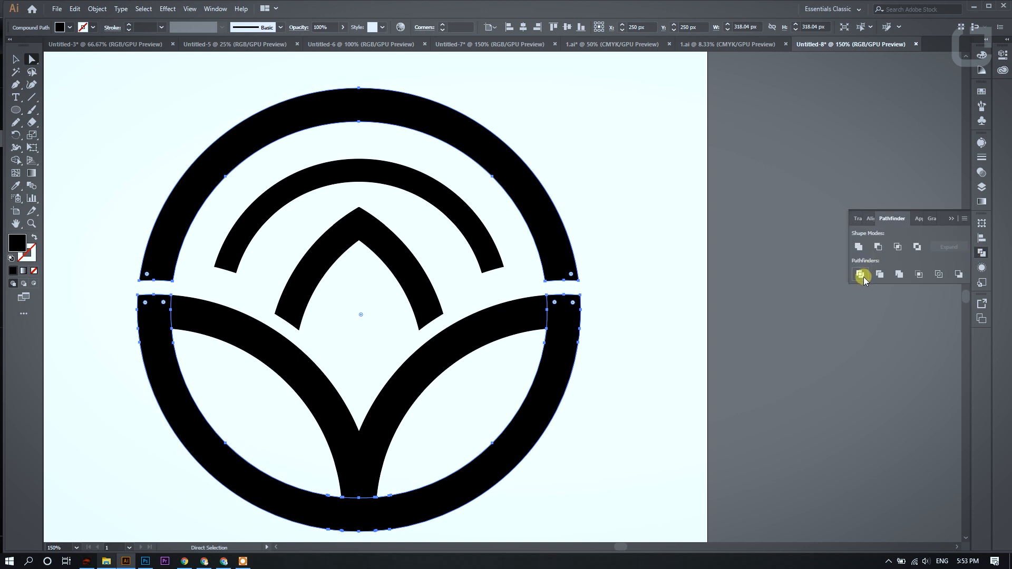
left_click(673, 188)
Fill the central petal, the two curved side arcs and the lower part of the outer ring with magenta pink
left_click(463, 318)
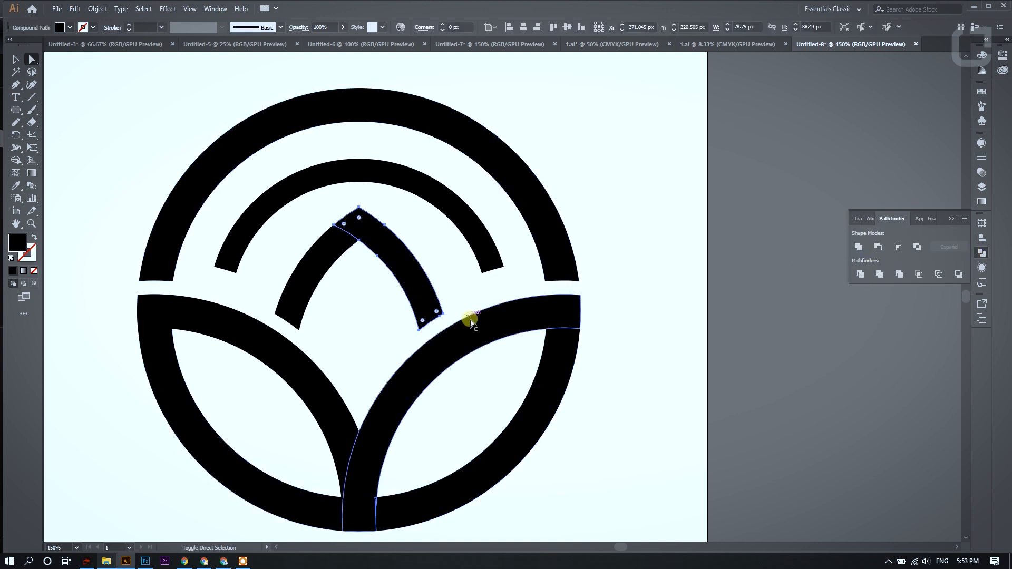
left_click(301, 278, "shift")
left_click(291, 368, "shift")
left_click(160, 384, "shift")
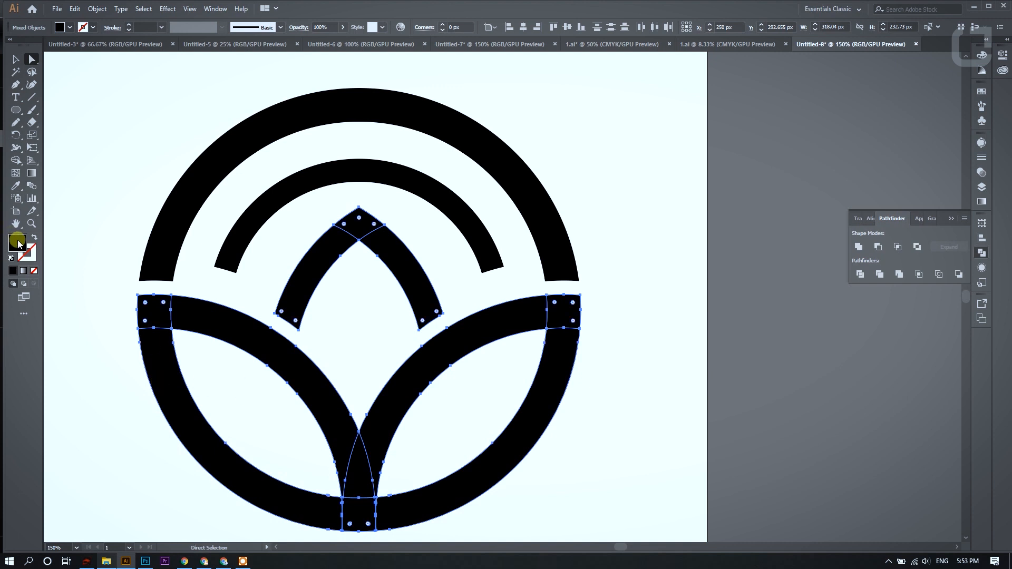
left_click_drag(650, 253, 652, 215)
left_click(635, 233)
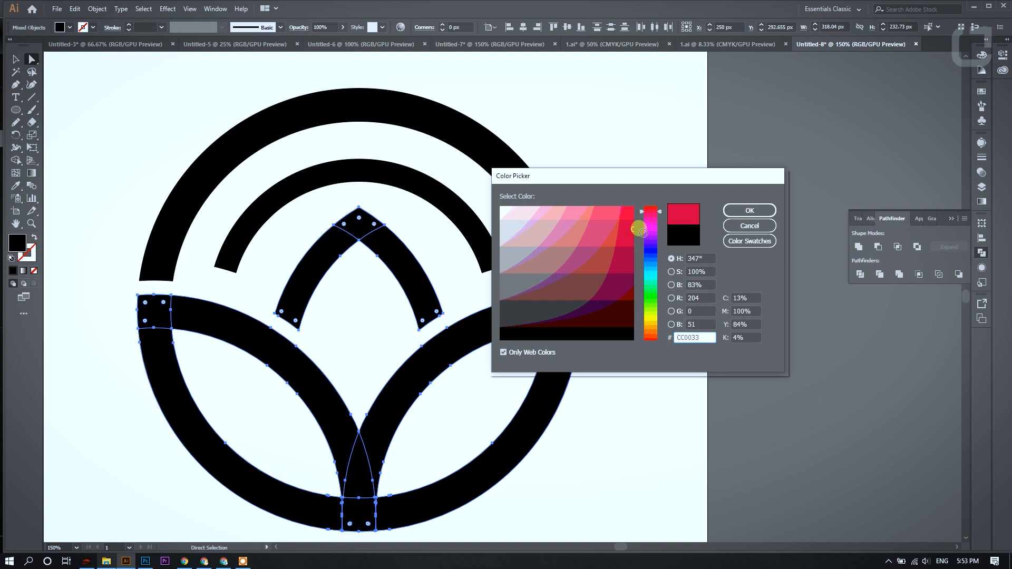
left_click_drag(646, 221, 652, 221)
left_click(732, 211)
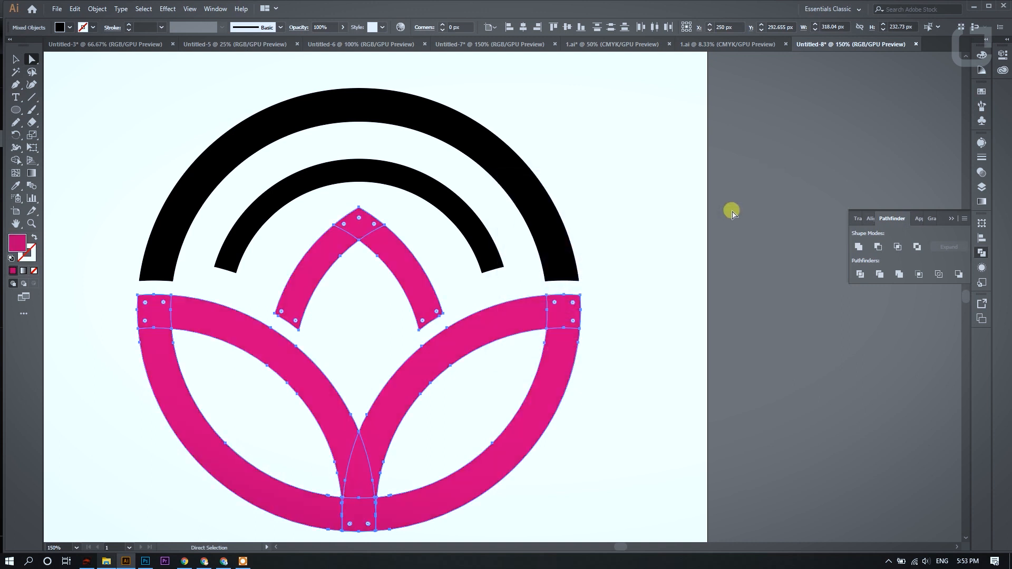
Fill the inner and outer upper arcs with medium grey
left_click(124, 91)
left_click(252, 203)
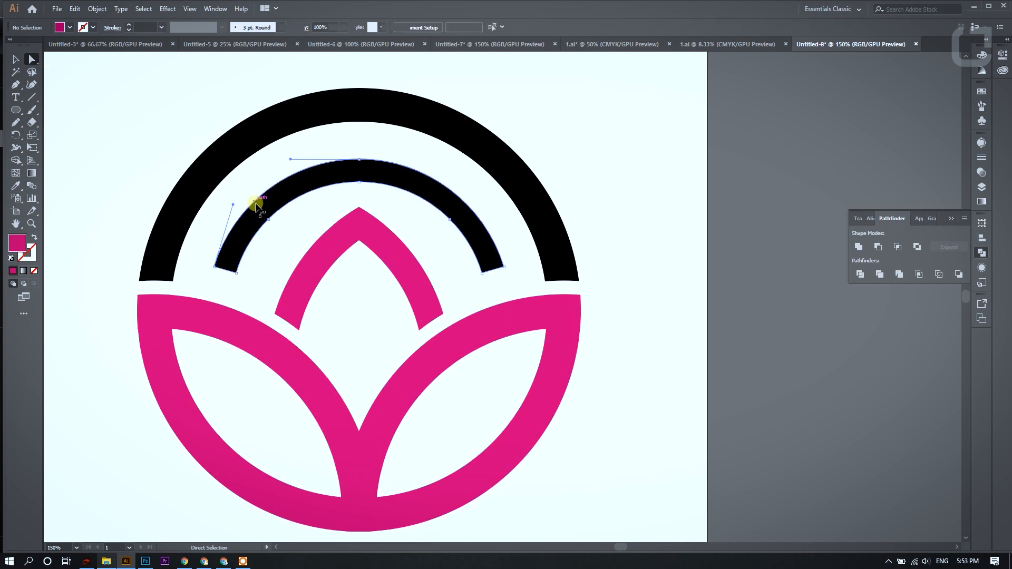
left_click(257, 206)
left_click(221, 153, "shift")
double_click(15, 245)
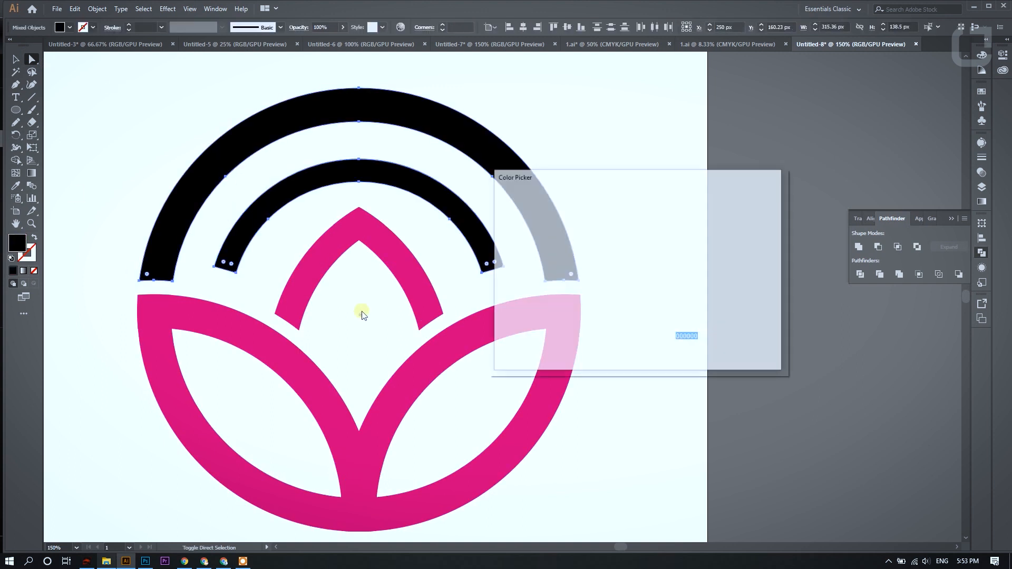
left_click(518, 289)
left_click(742, 212)
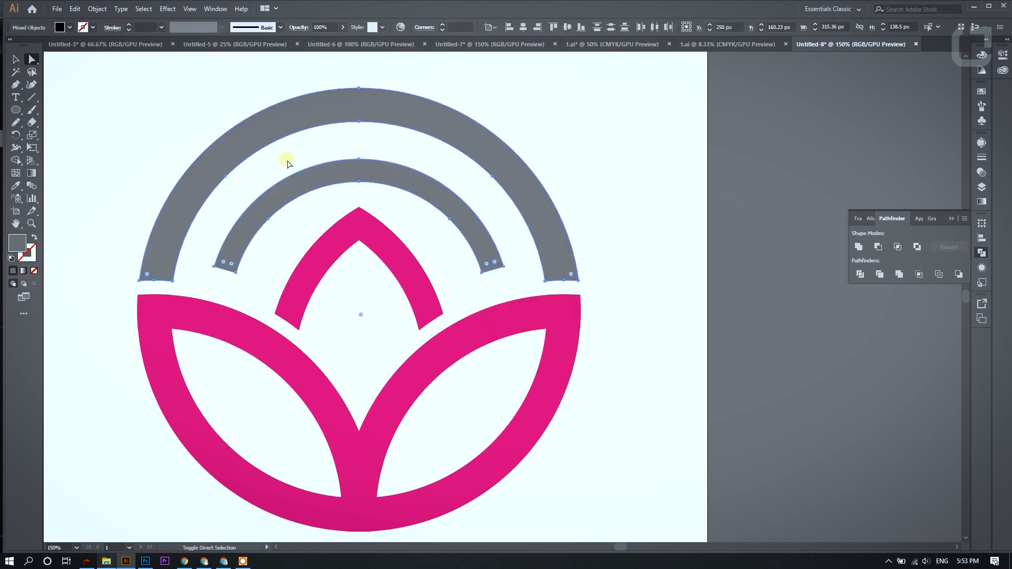
left_click(32, 59)
left_click(87, 71)
Group the whole emblem and scale it down to about half its size
scroll(389, 213, "down", 3)
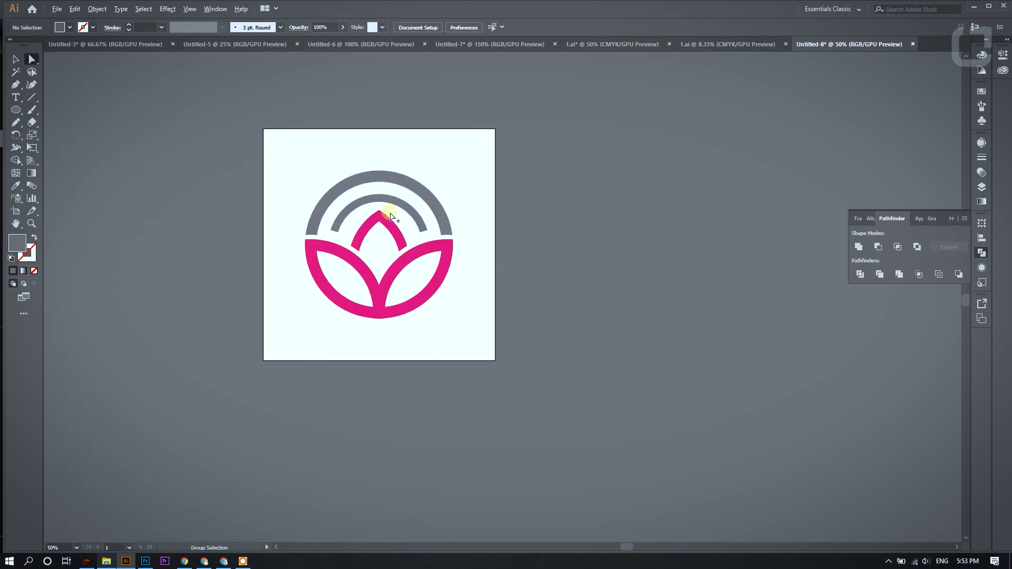
scroll(389, 212, "up", 3)
left_click_drag(286, 174, 456, 355)
key("v")
key("ctrl+g")
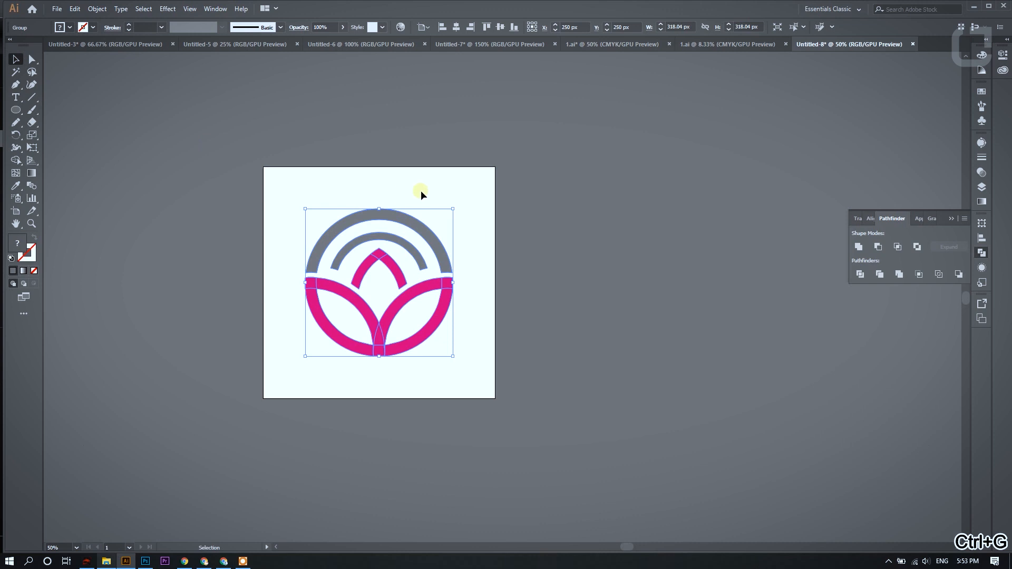
left_click_drag(457, 213, 421, 248)
left_click(437, 312)
Add the text "Lotus Flower" below the emblem
scroll(416, 326, "up", 1)
scroll(416, 326, "up", 1)
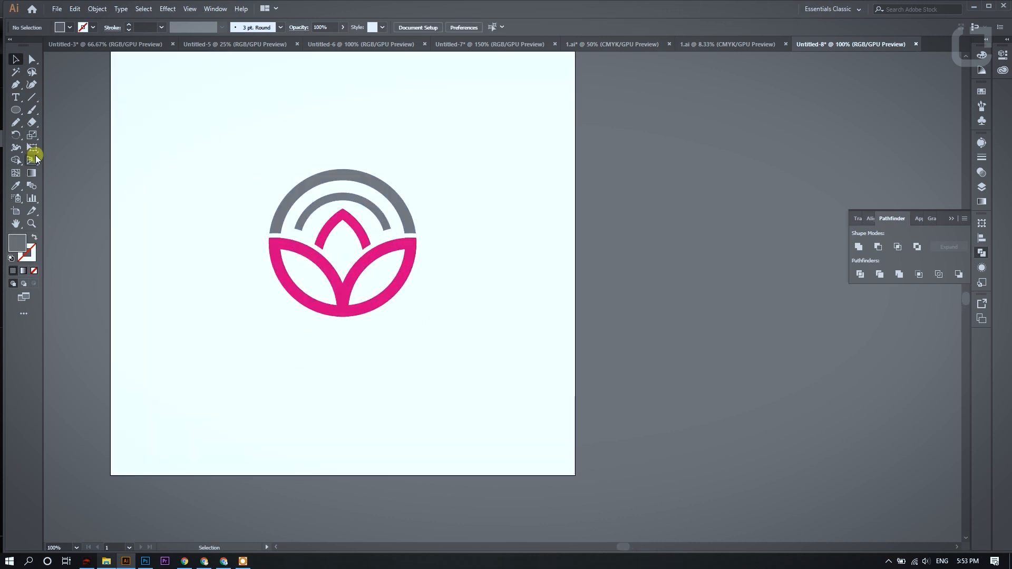
left_click(15, 97)
scroll(279, 348, "up", 1)
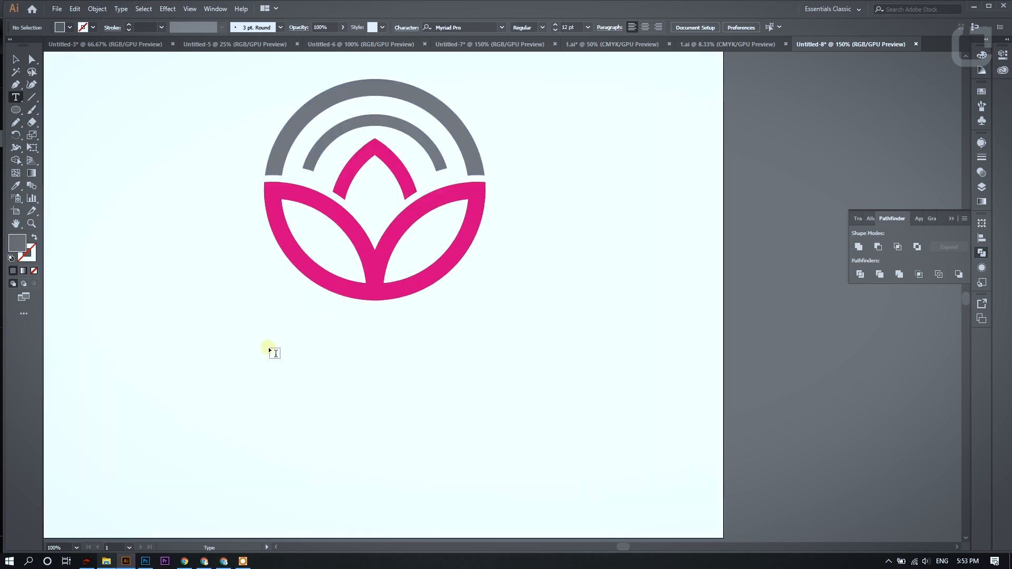
left_click(268, 352)
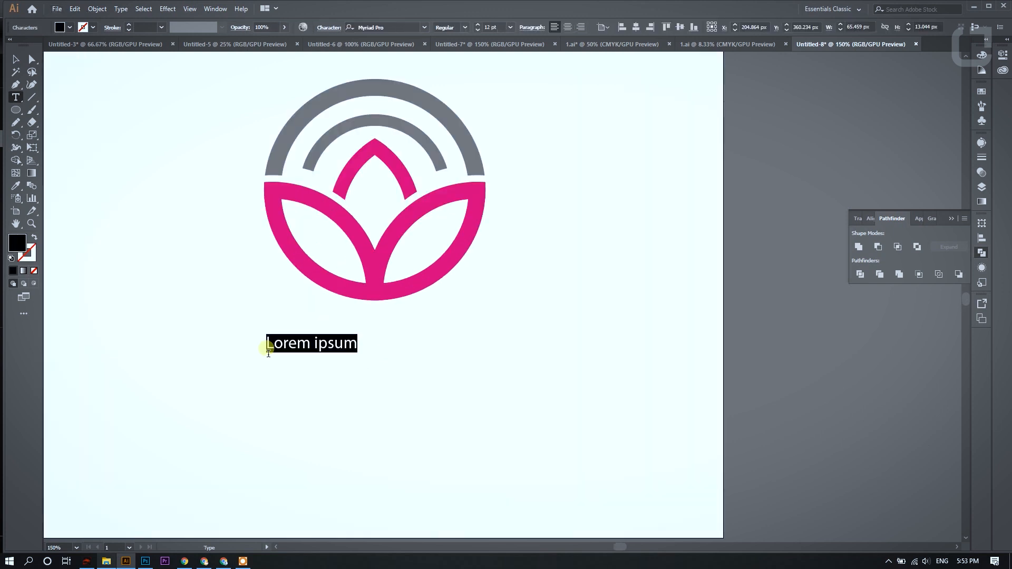
type("Lotus")
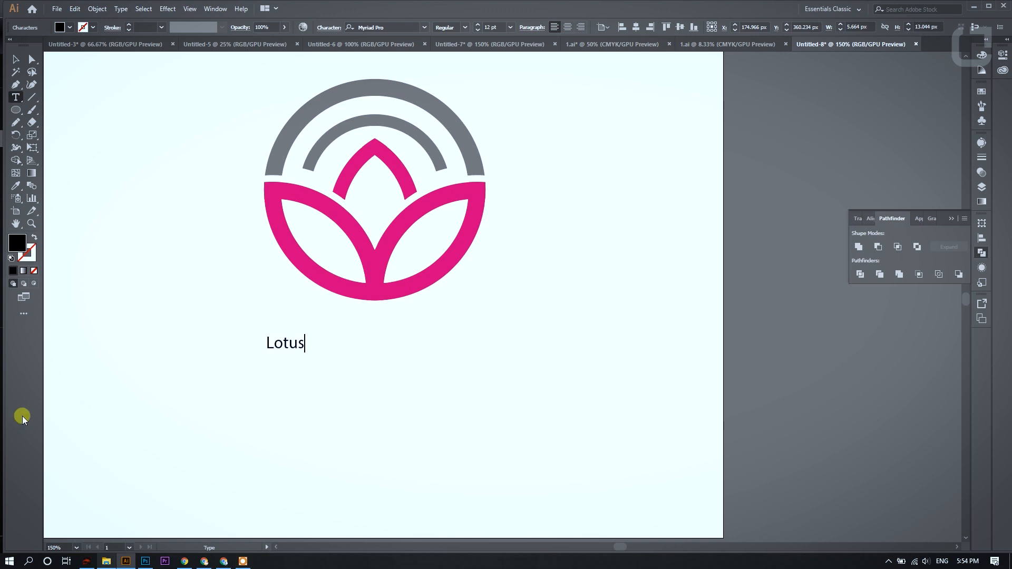
type("Flower")
Try the DISCIPLINA PERSONAL USE font on the Lotus Flower text
key("ctrl+a")
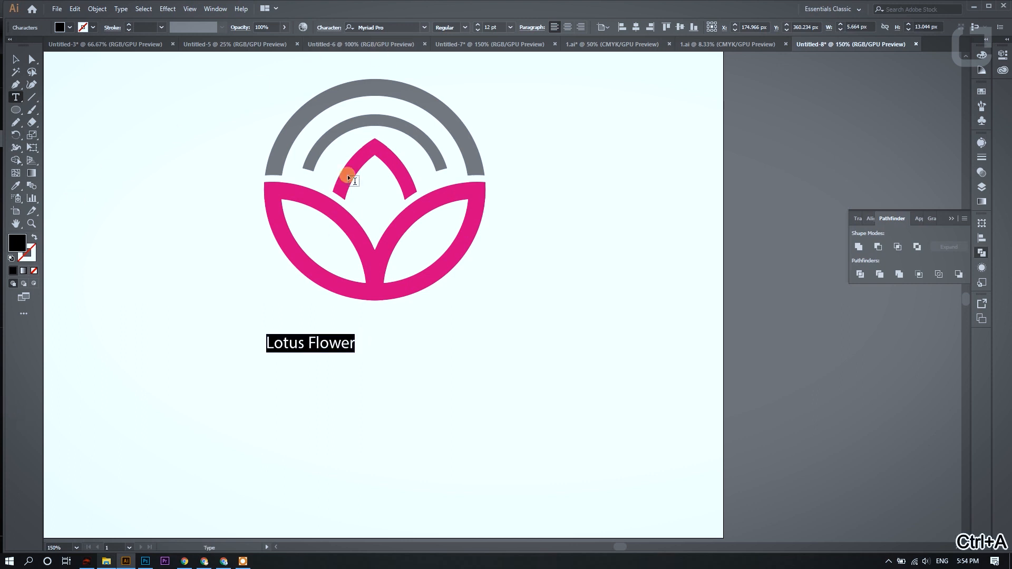
left_click(421, 27)
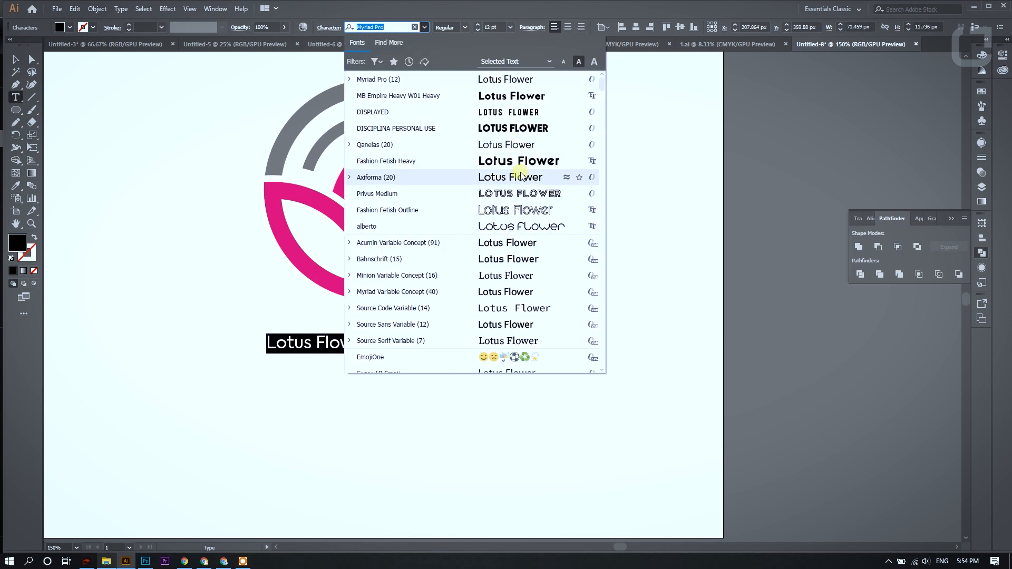
left_click(526, 131)
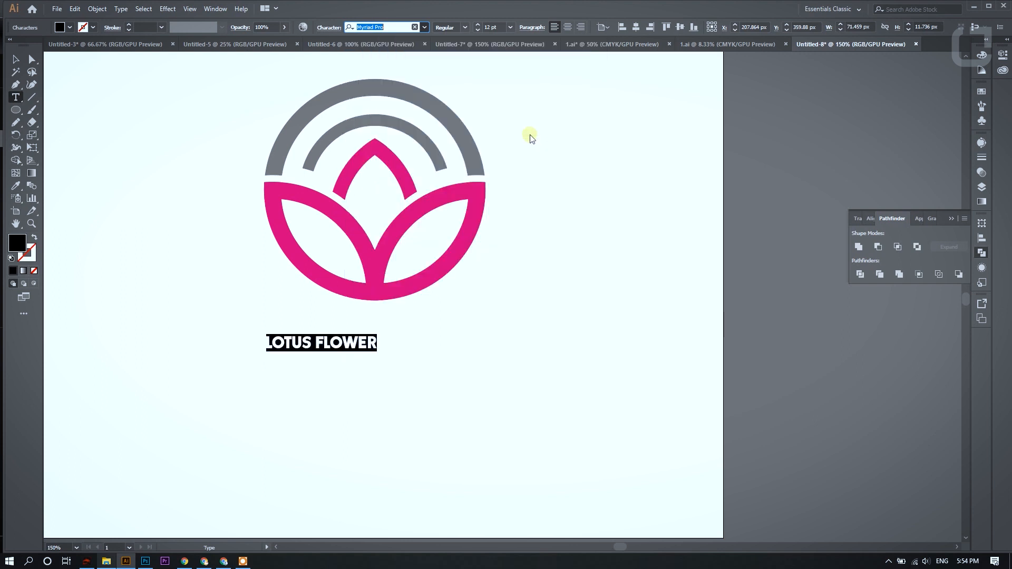
key("Escape")
Enlarge the Lotus Flower text to about 28 pt and set its font to Qanelas SemiBold
left_click_drag(421, 320, 471, 341)
left_click(414, 27)
type("c")
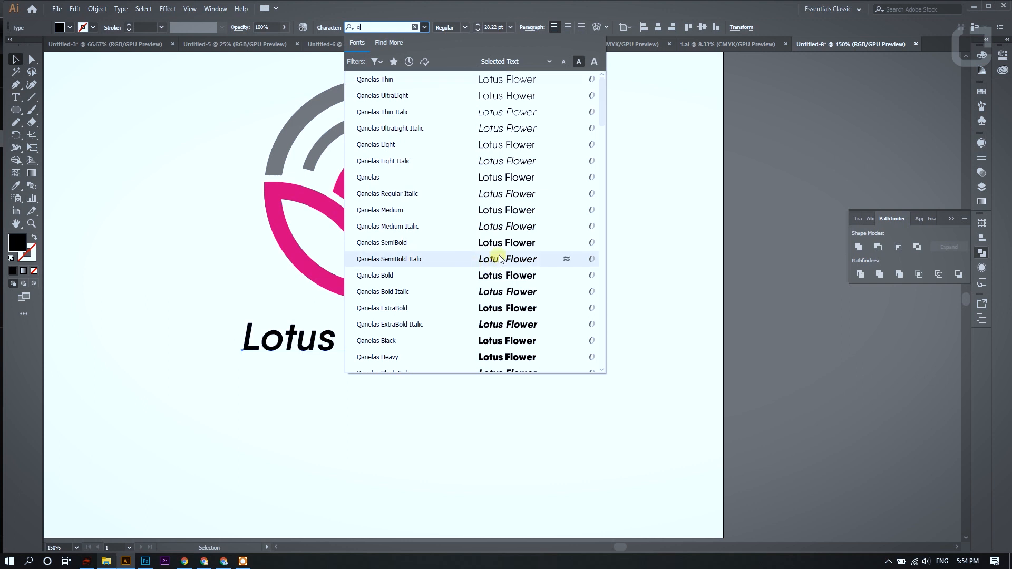
left_click(503, 246)
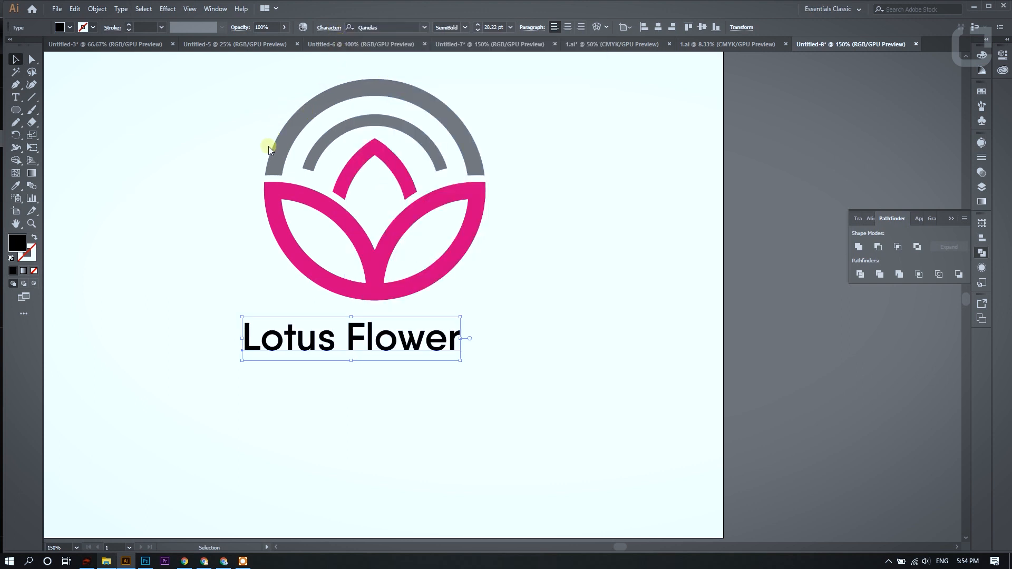
Set the Lotus Flower text to All Caps with a tracking of 228
left_click(230, 137)
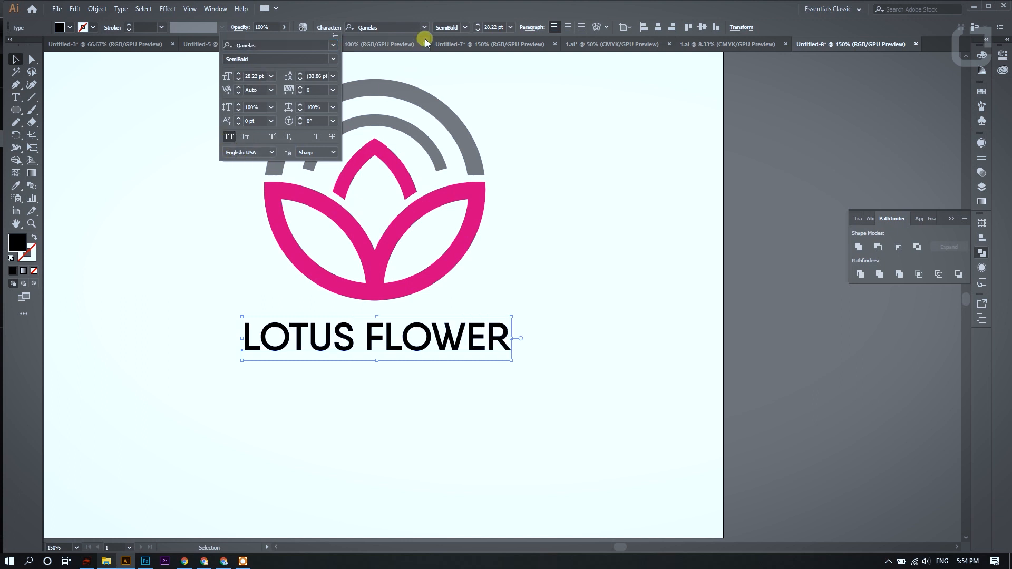
left_click(327, 28)
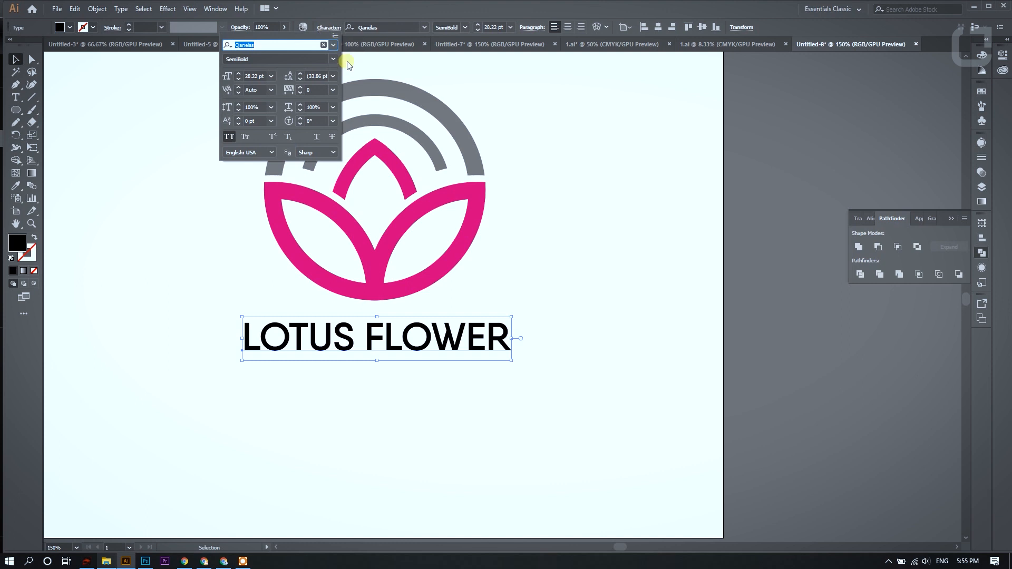
left_click_drag(303, 90, 299, 86)
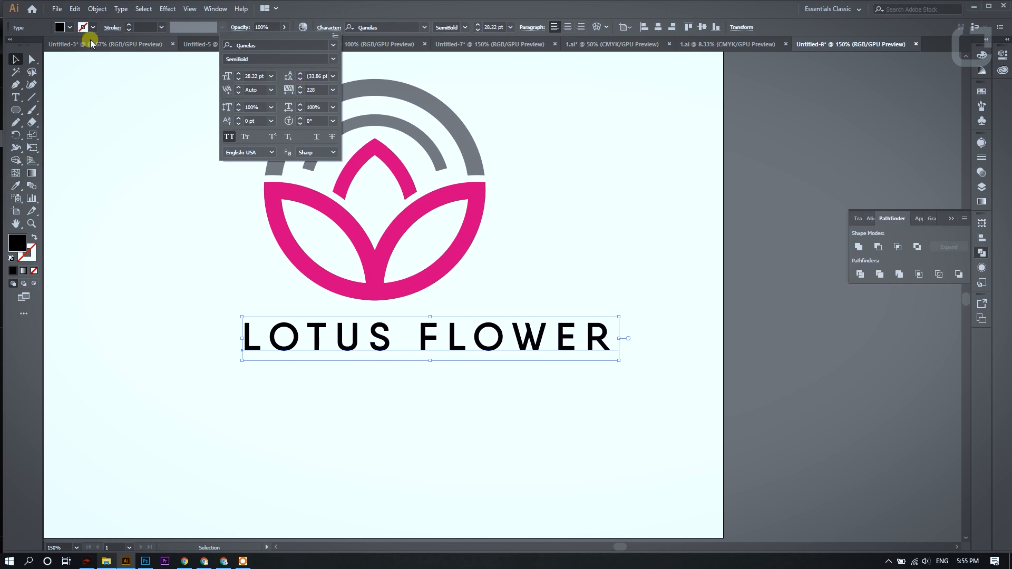